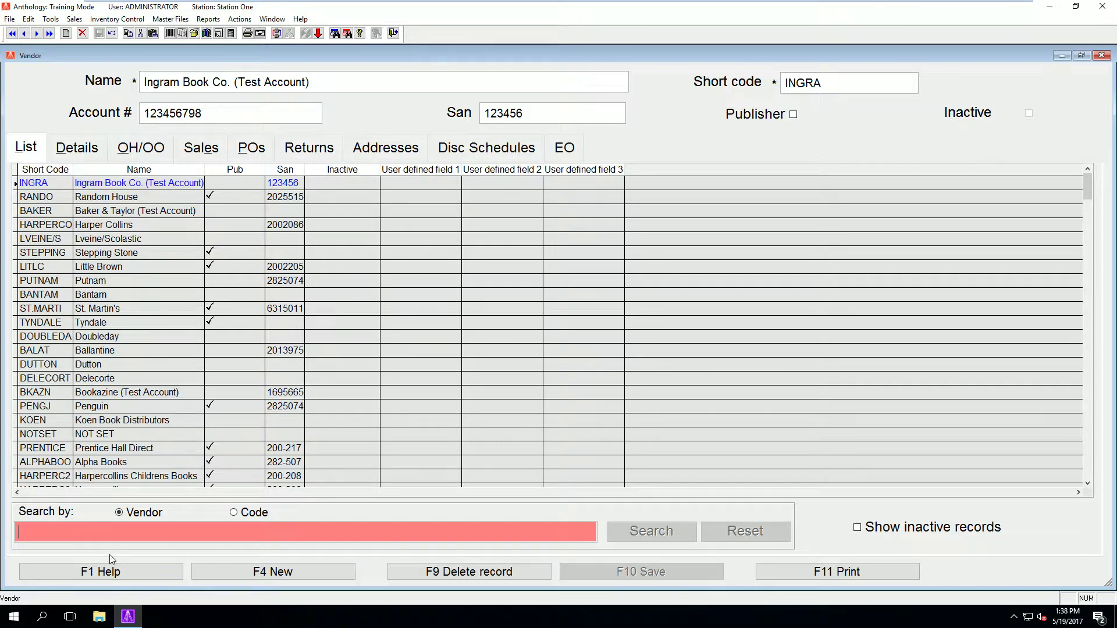
- Search vendors for INGRAM and show Ingram Book Co.'s discount schedules (41% and 42% Trade tiers)
{"action": "type", "text": "INGRA"}
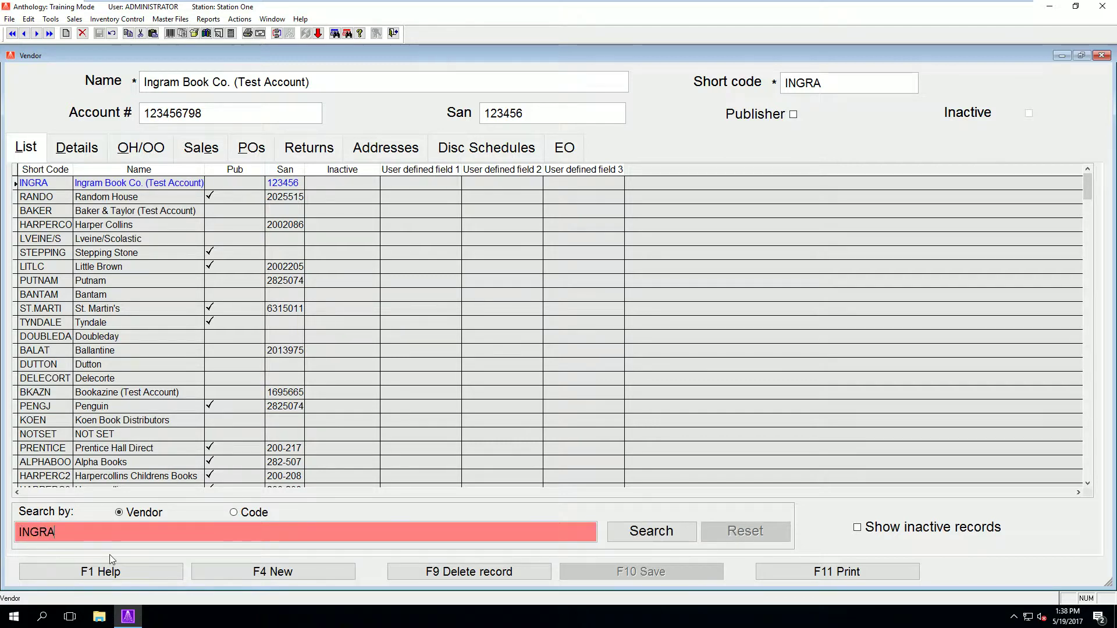
{"action": "type", "text": "M"}
{"action": "key", "text": "Return"}
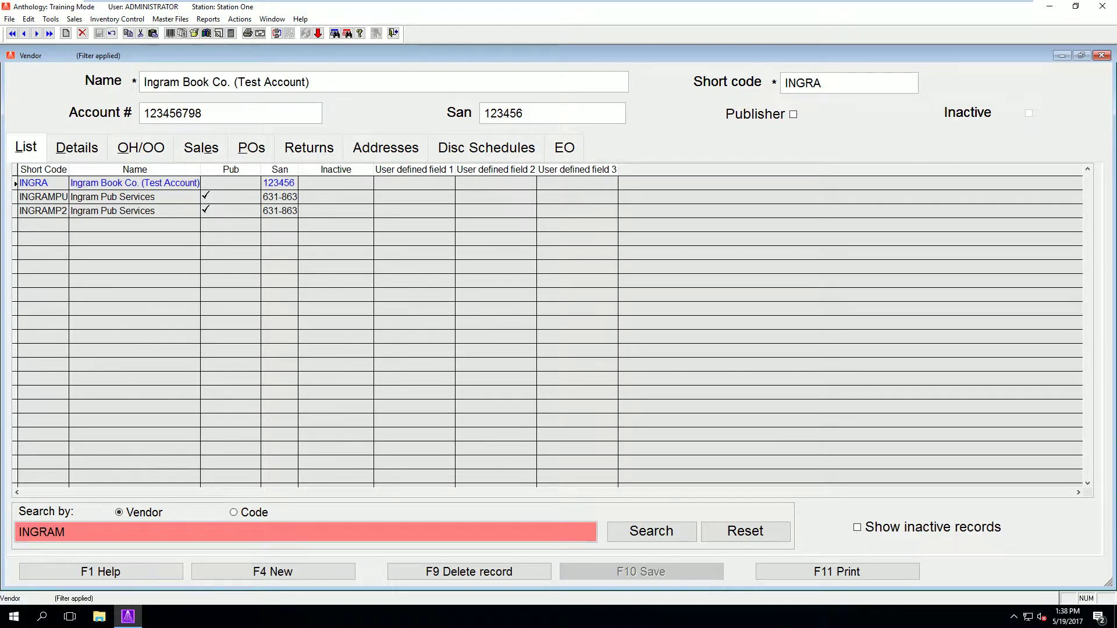
{"action": "left_click", "coordinate": [482, 152]}
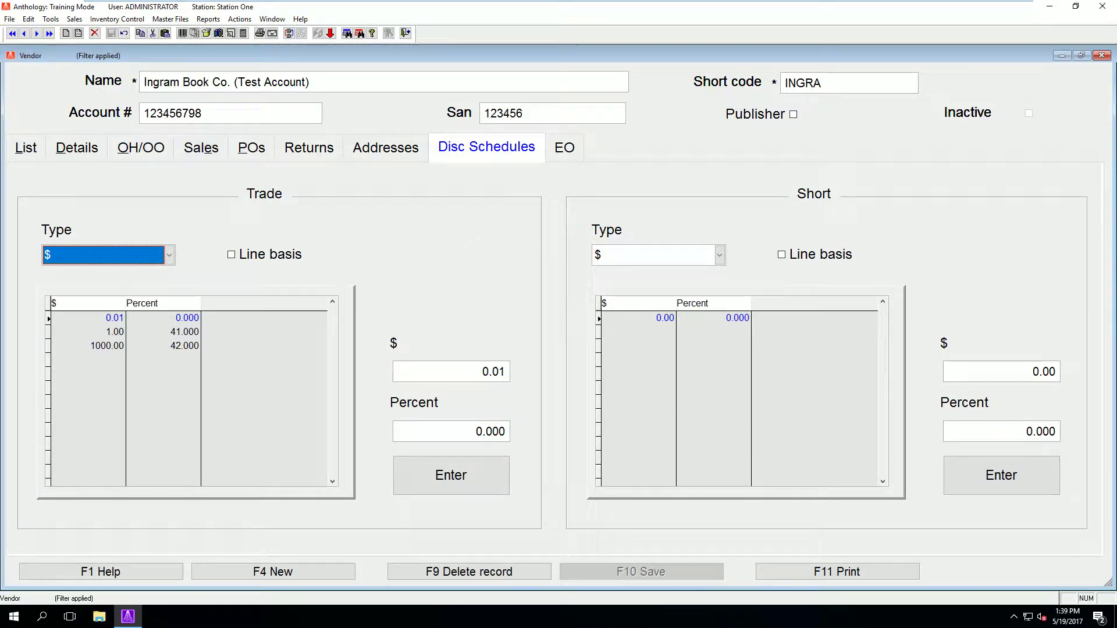
{"action": "left_click", "coordinate": [182, 113]}
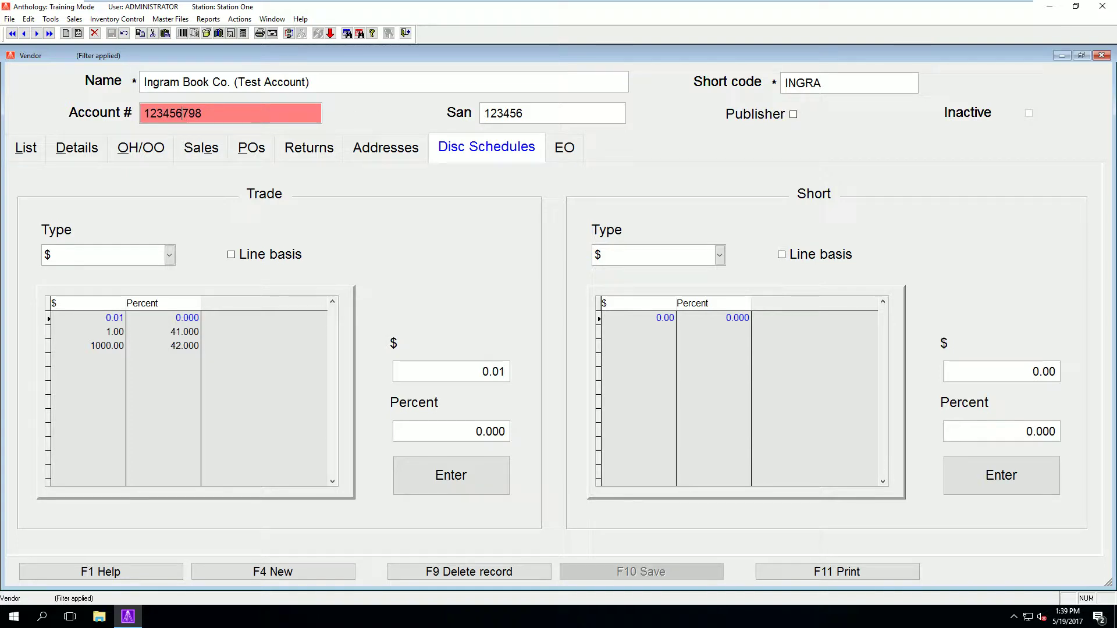
{"action": "left_click", "coordinate": [502, 113]}
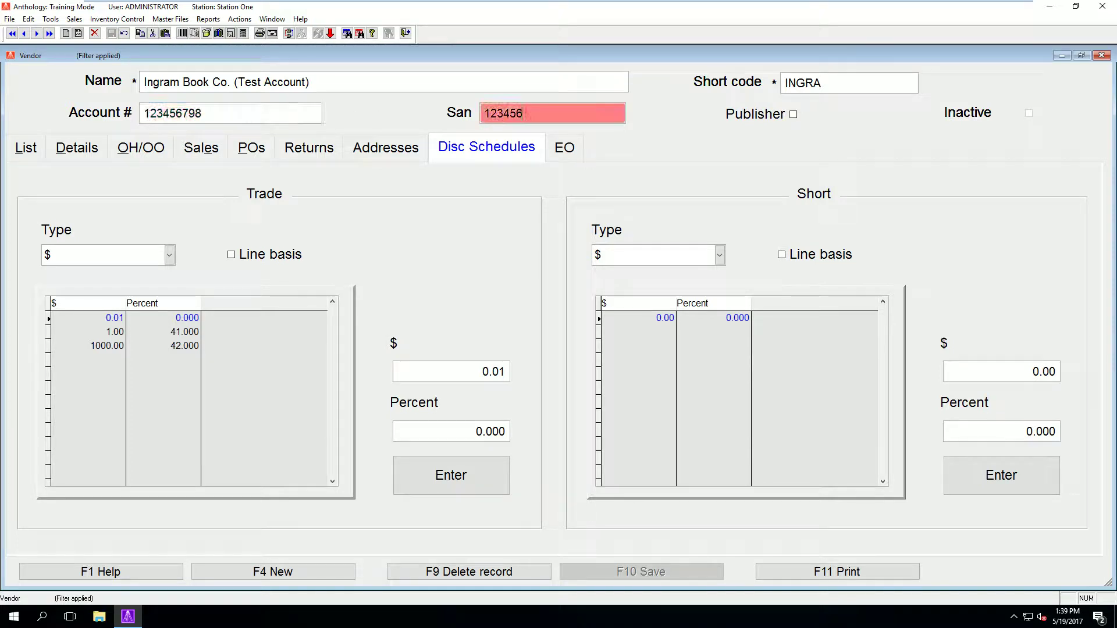
{"action": "left_click", "coordinate": [502, 113]}
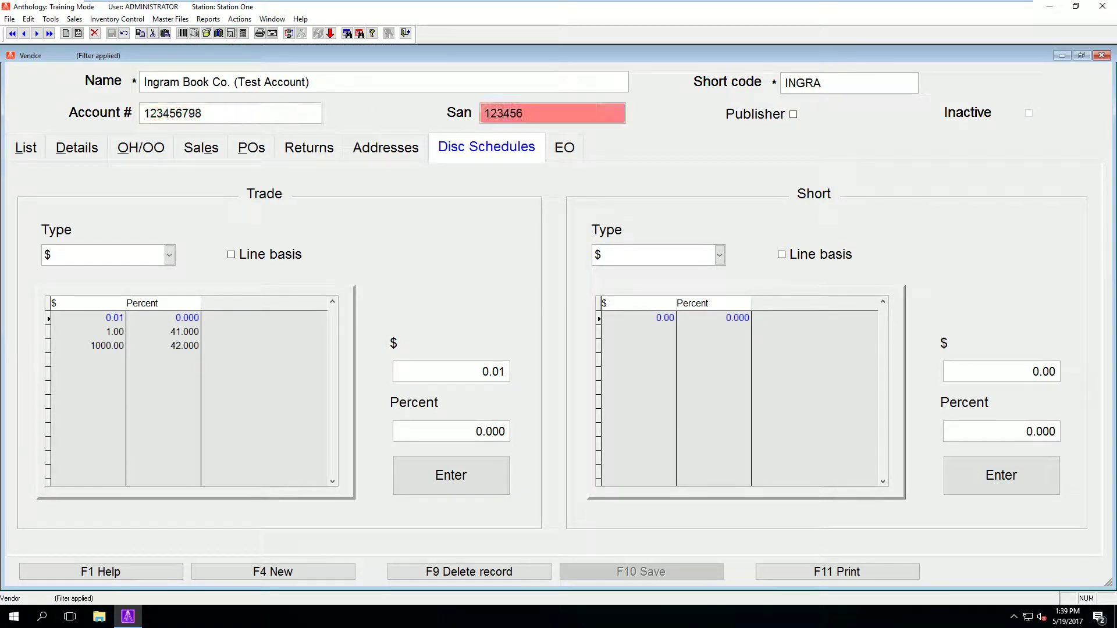
{"action": "left_click", "coordinate": [560, 147]}
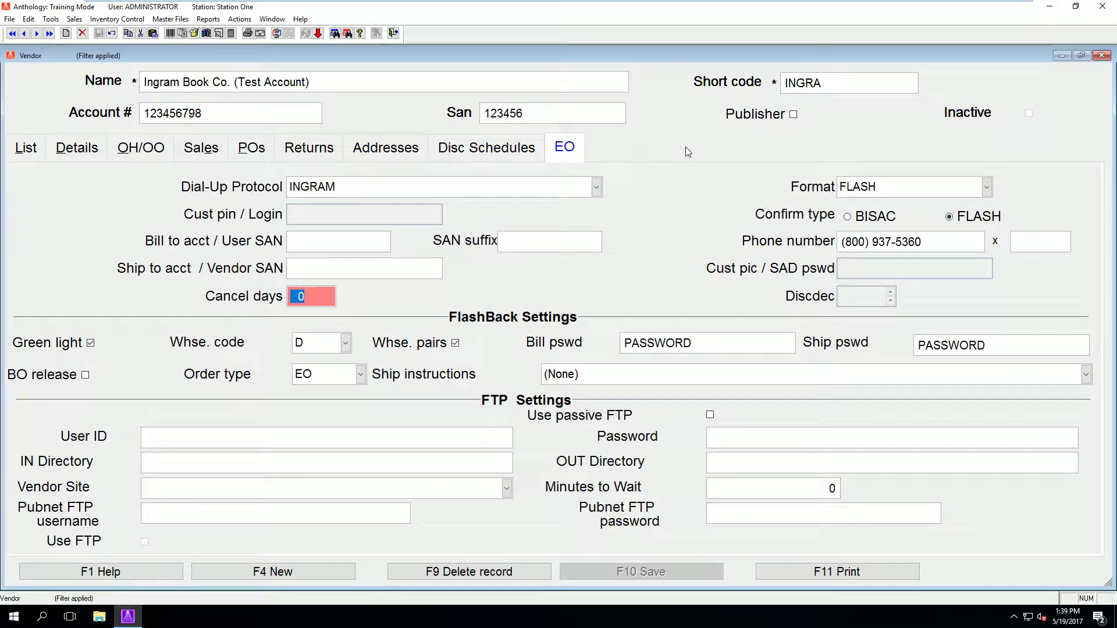
- Review Ingram's Trade discount tiers: 41% from $1.00 and 42% from $1000
{"action": "left_click", "coordinate": [485, 146]}
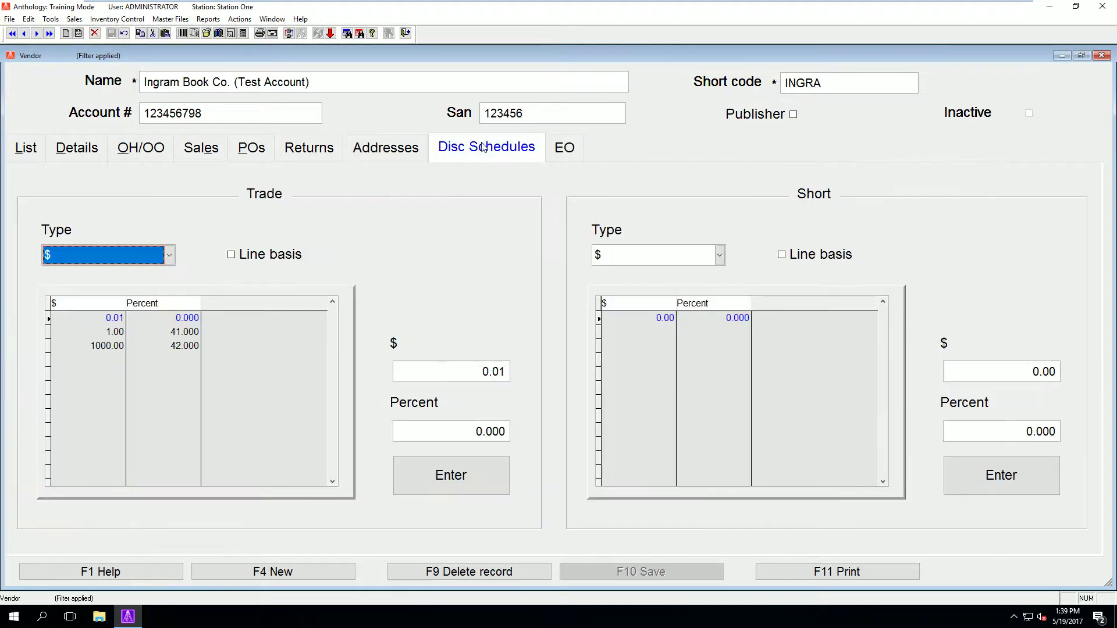
{"action": "left_click", "coordinate": [175, 332]}
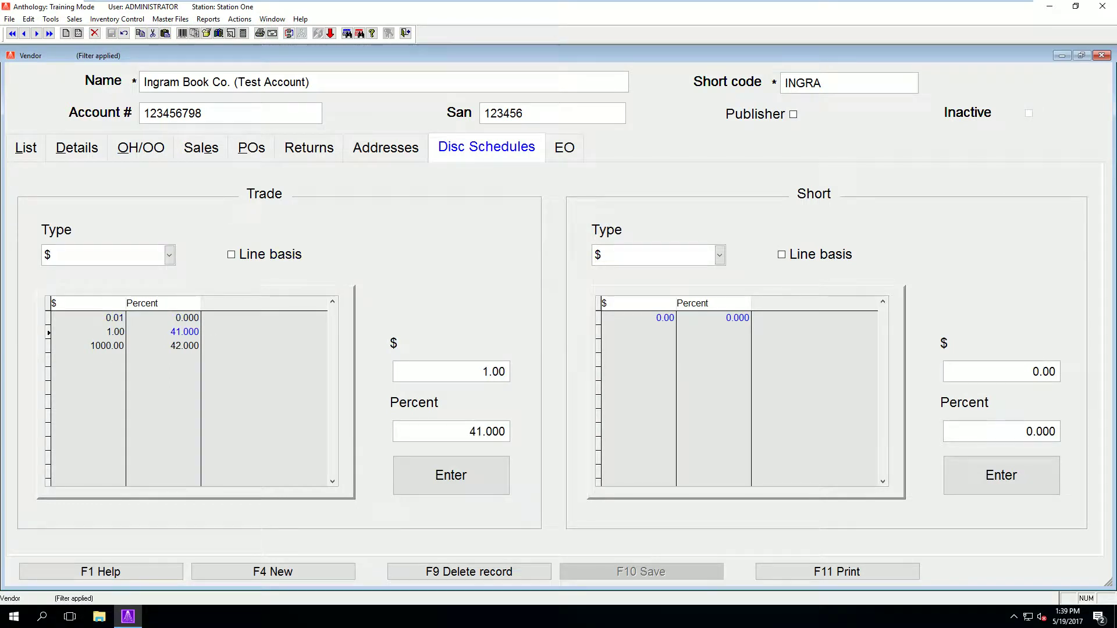
{"action": "left_click", "coordinate": [175, 331]}
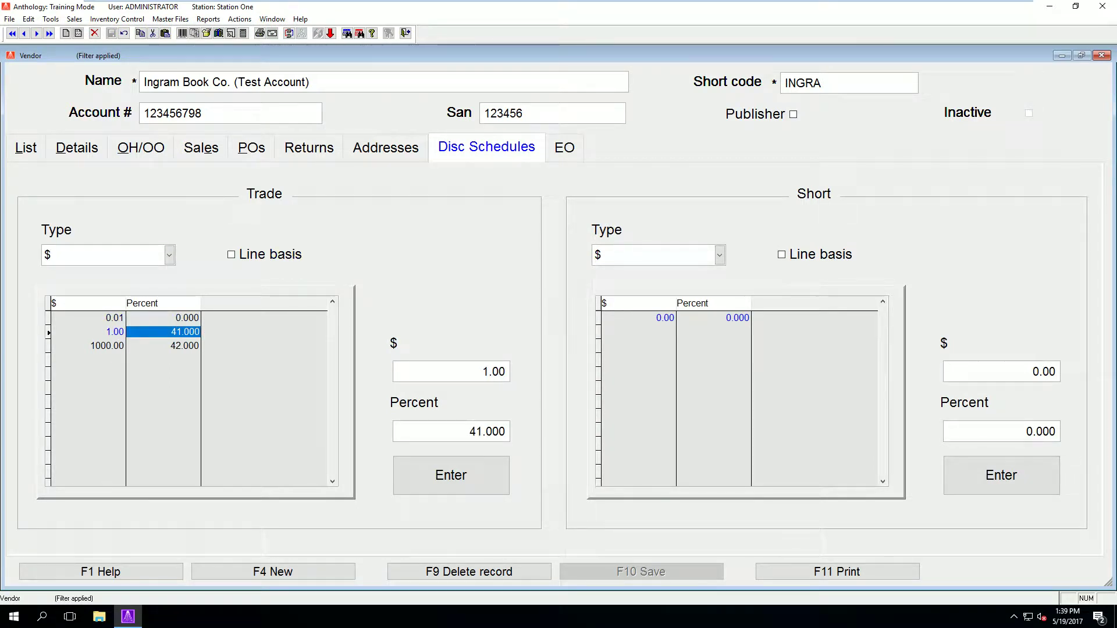
{"action": "left_click", "coordinate": [174, 345]}
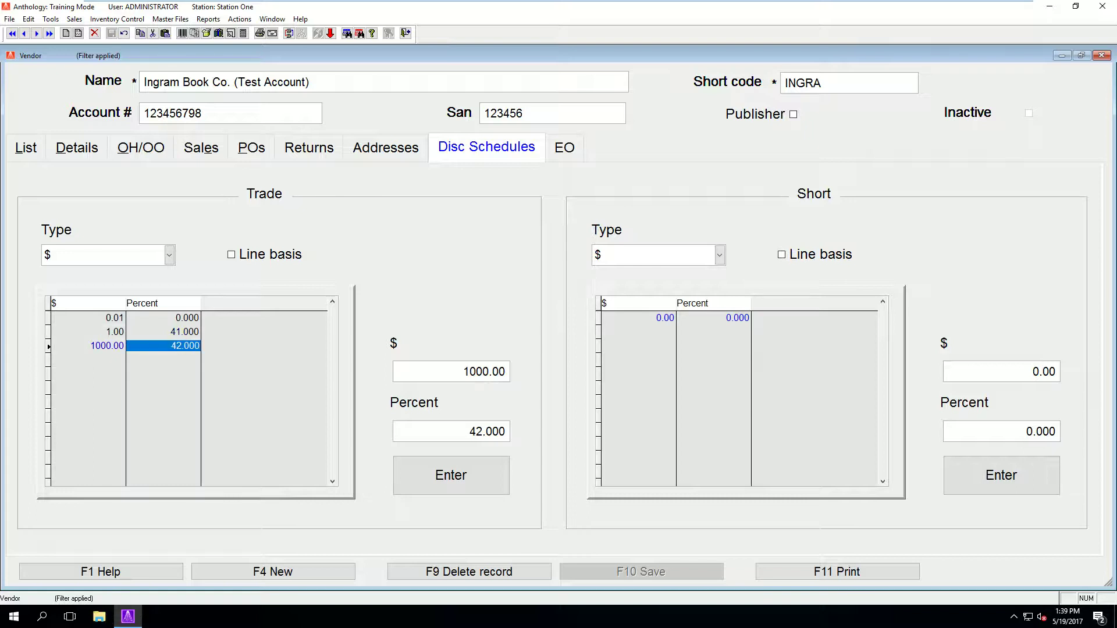
{"action": "key", "text": "shift+Tab"}
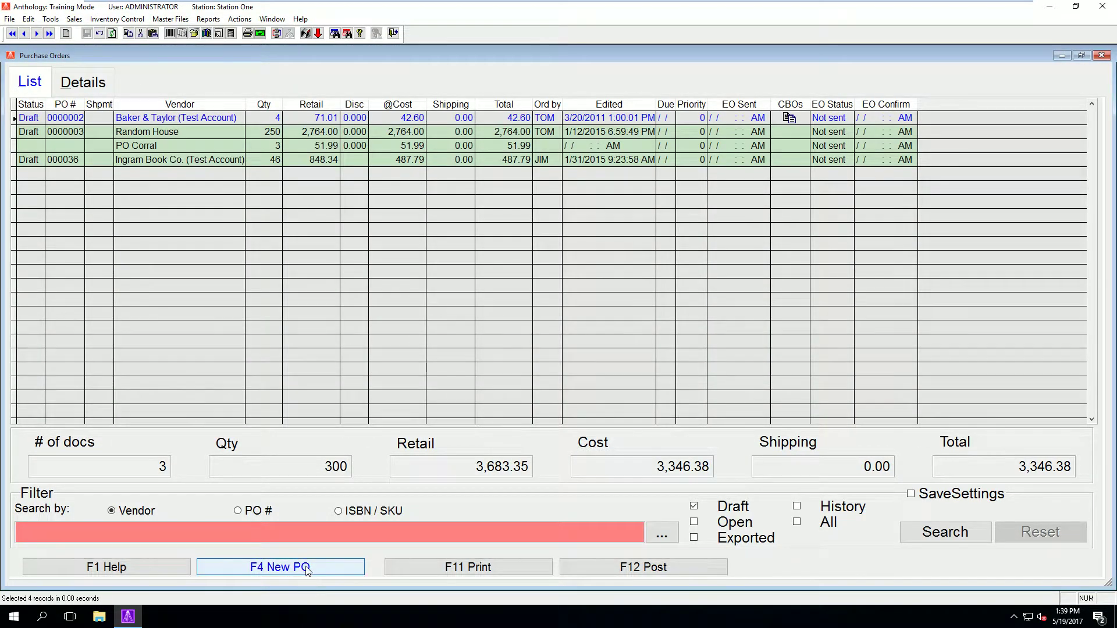
- Create new PO 000039 with Ingram Book Co. (Test Account) as the vendor
{"action": "left_click", "coordinate": [308, 571]}
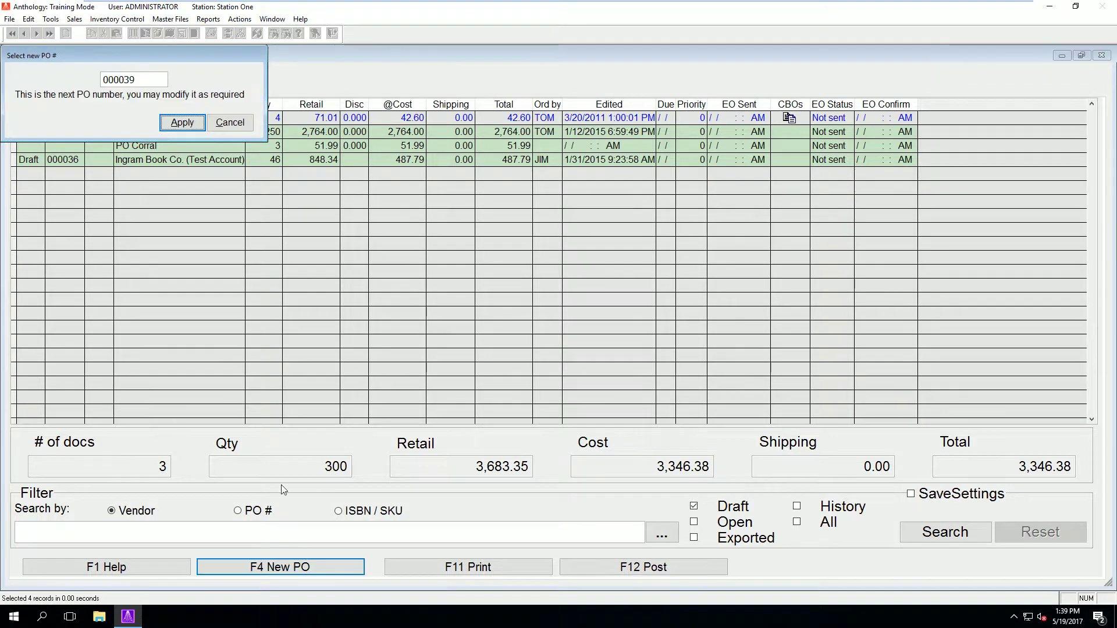
{"action": "left_click", "coordinate": [182, 122]}
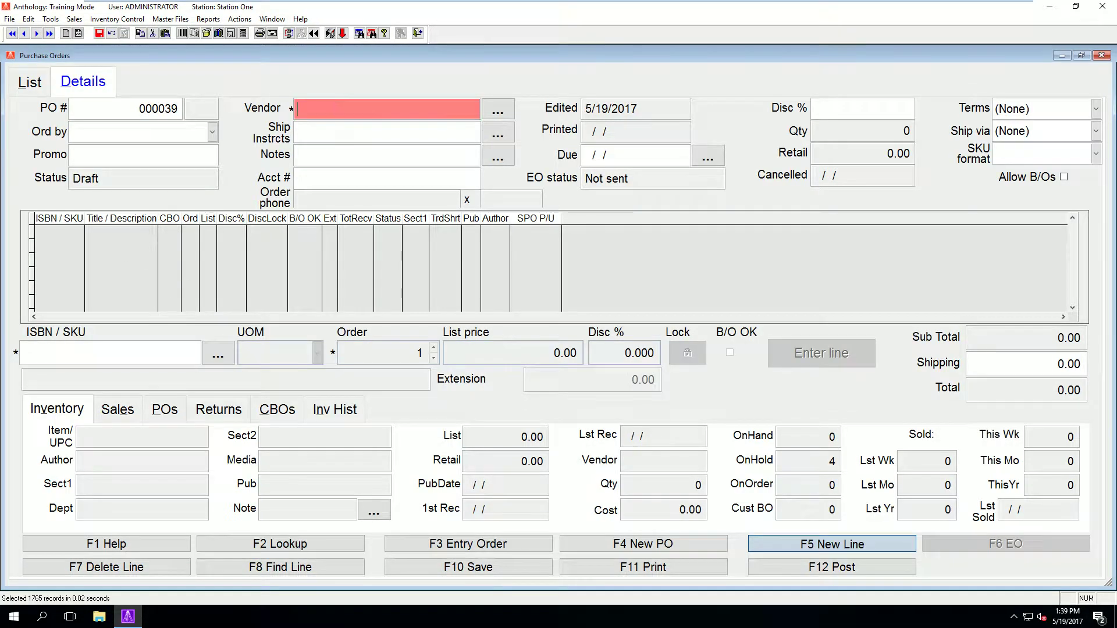
{"action": "type", "text": "ingra"}
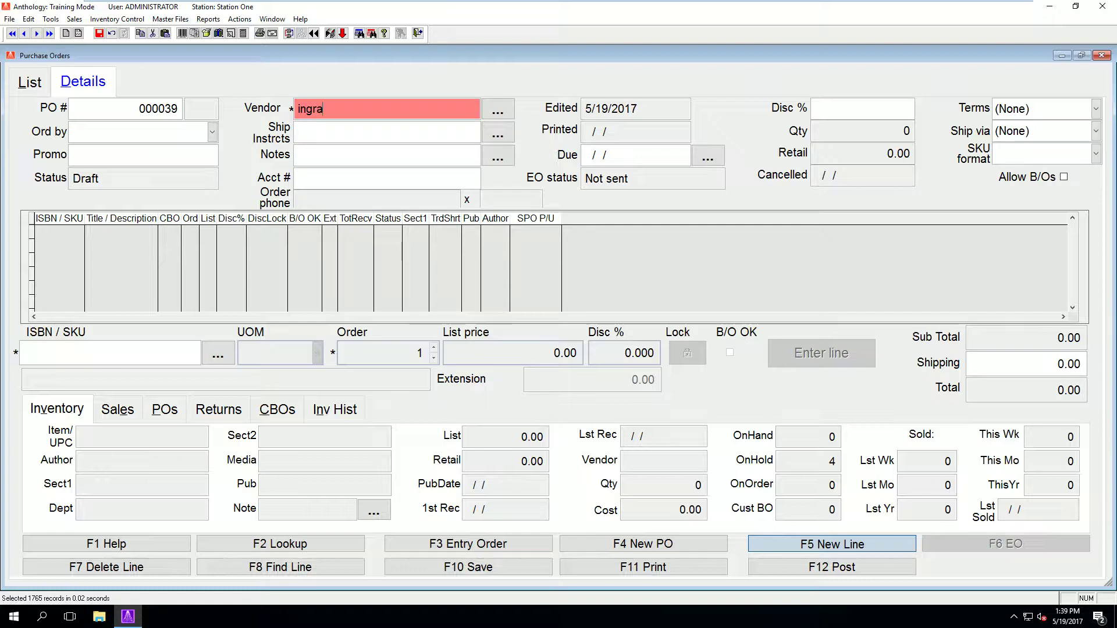
{"action": "type", "text": "m"}
{"action": "key", "text": "Tab"}
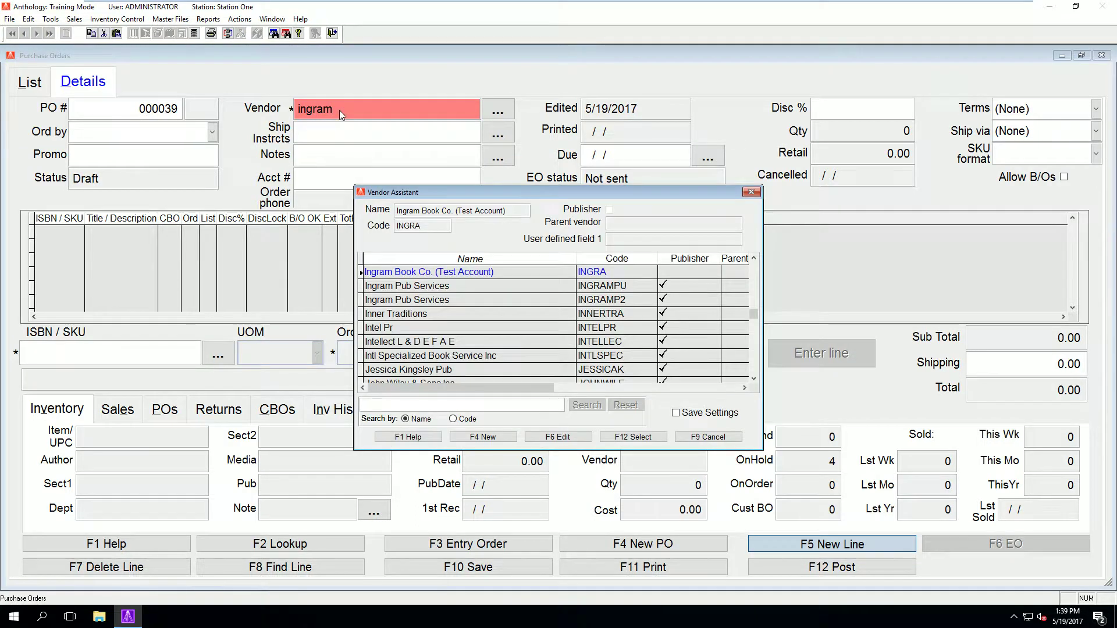
{"action": "key", "text": "Return"}
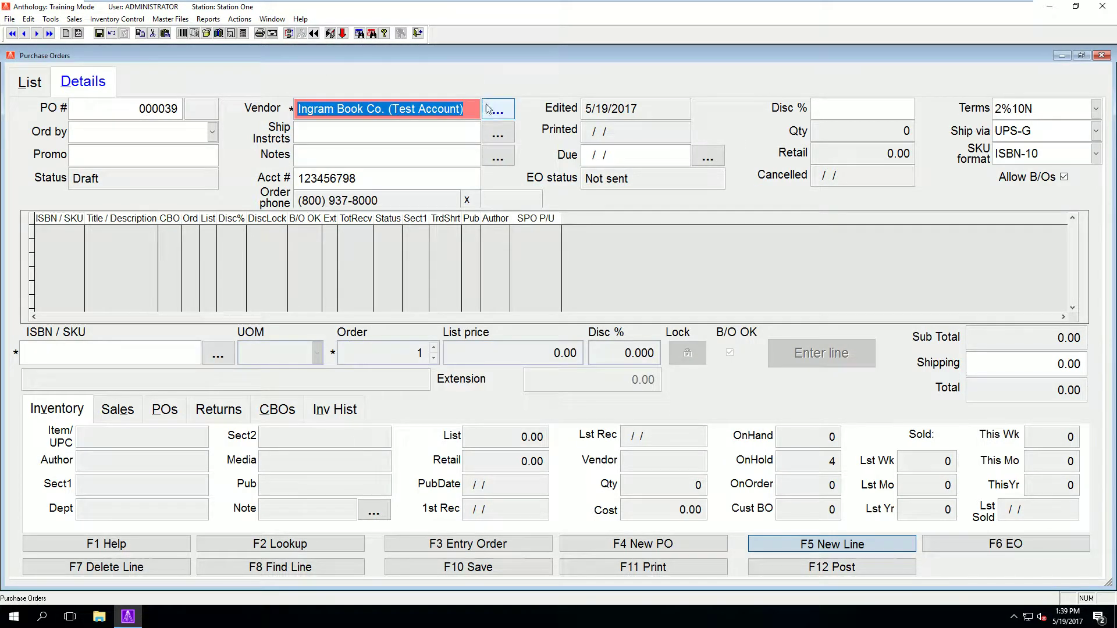
{"action": "left_click", "coordinate": [496, 109]}
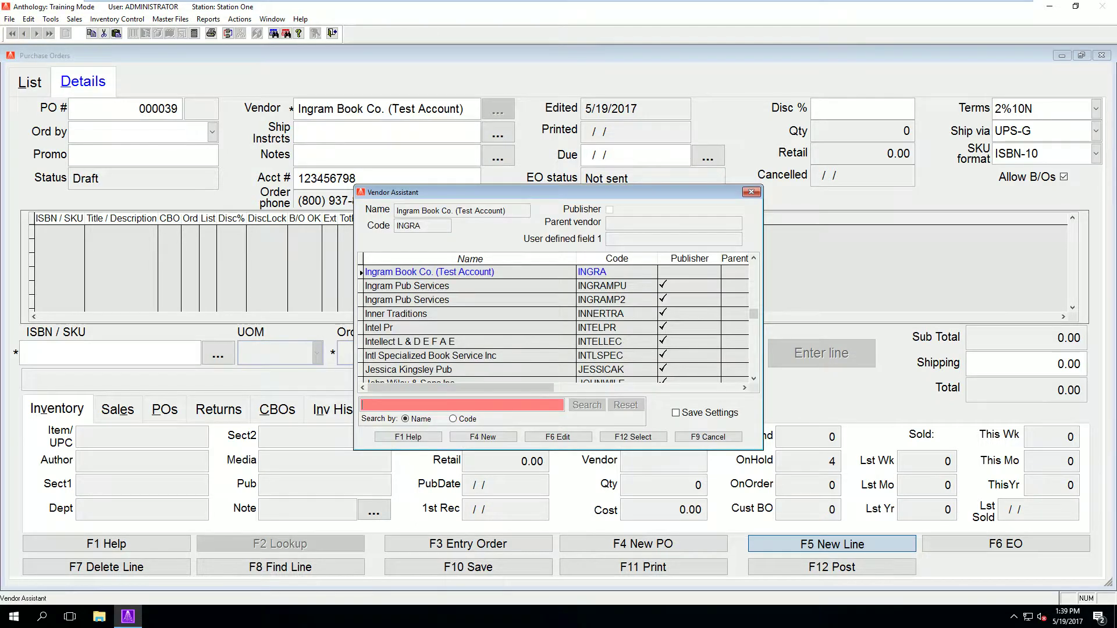
{"action": "left_click", "coordinate": [633, 437]}
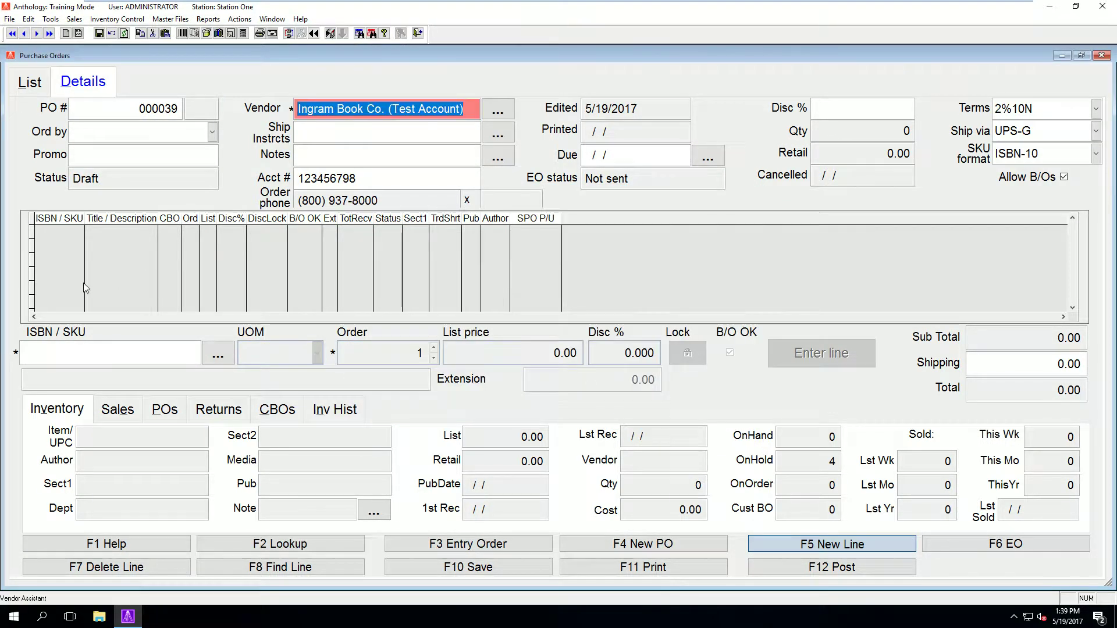
{"action": "left_click", "coordinate": [65, 337]}
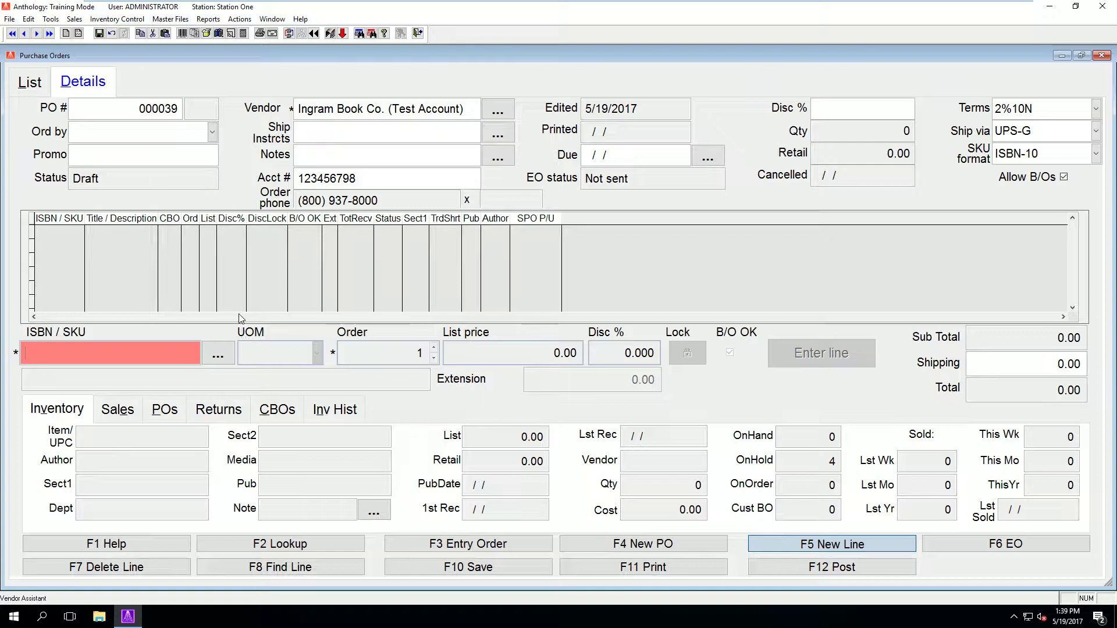
- Add one copy each of Wielding A Red Sword, Jam, Baby Proof, Diablo III and Japanese in 10 Minutes a Day, totalling $50.68
{"action": "type", "text": "0345322215"}
{"action": "key", "text": "Return"}
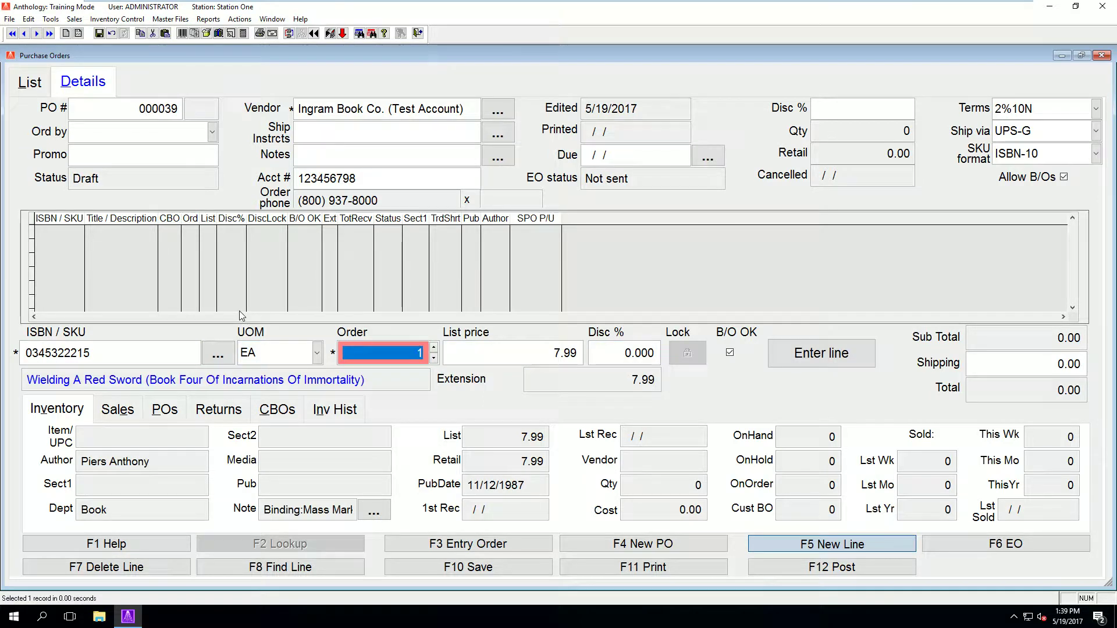
{"action": "key", "text": "Return"}
{"action": "key", "text": "Return"}
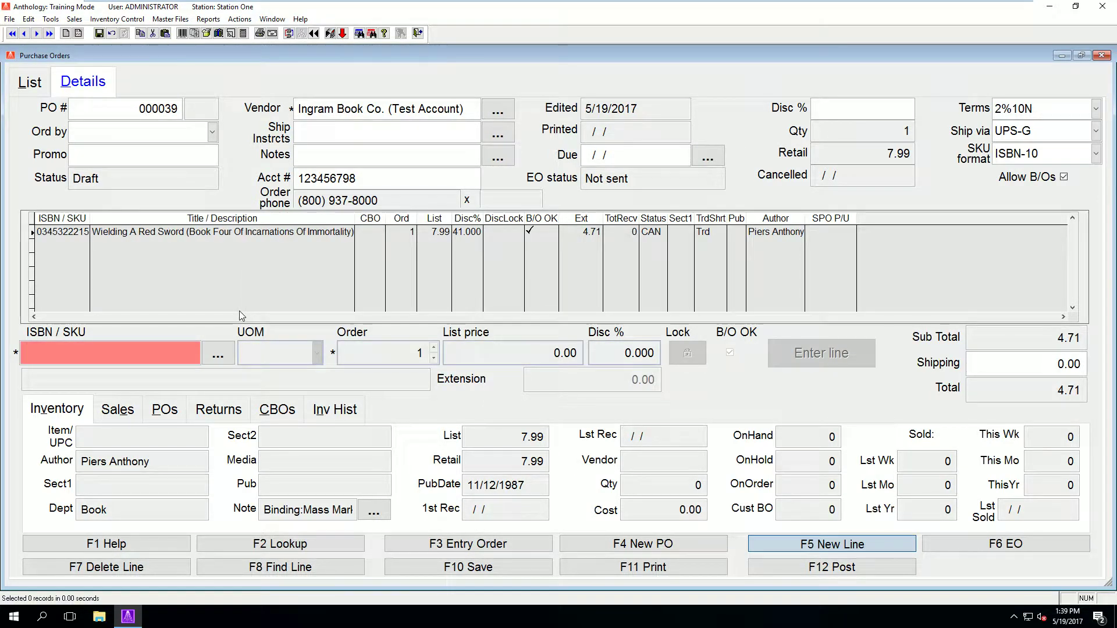
{"action": "type", "text": "1595829571"}
{"action": "key", "text": "Return"}
{"action": "key", "text": "Return"}
{"action": "key", "text": "Return"}
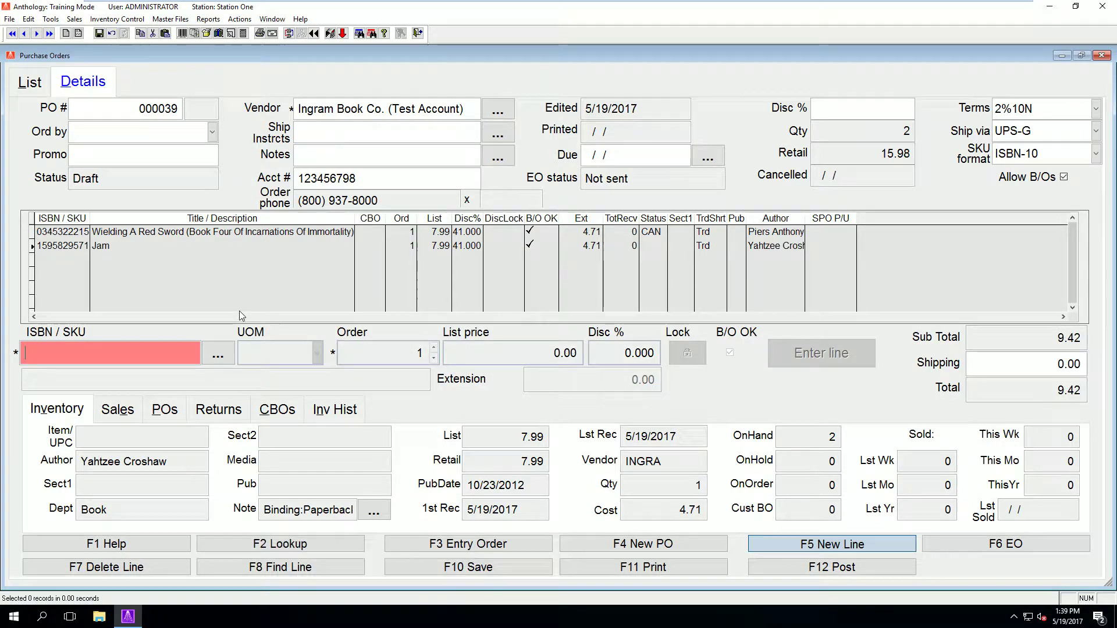
{"action": "type", "text": "9781250008510"}
{"action": "key", "text": "Return"}
{"action": "key", "text": "Return"}
{"action": "key", "text": "Return"}
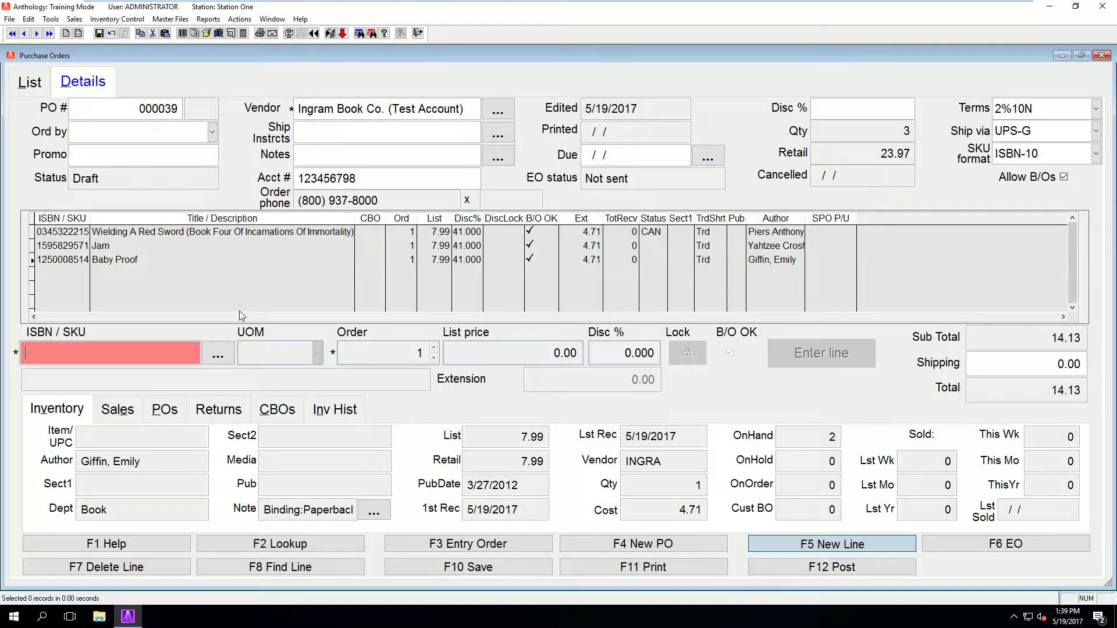
{"action": "type", "text": "9781608870639"}
{"action": "key", "text": "Return"}
{"action": "key", "text": "Return"}
{"action": "key", "text": "Return"}
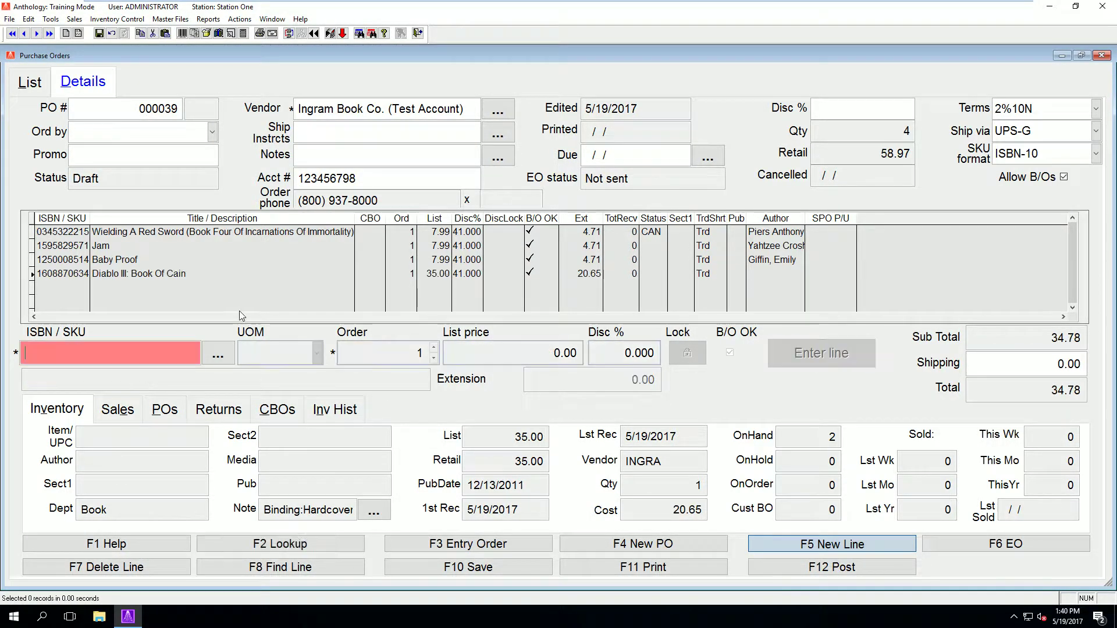
{"action": "type", "text": "9781931873079"}
{"action": "key", "text": "Return"}
{"action": "key", "text": "Return"}
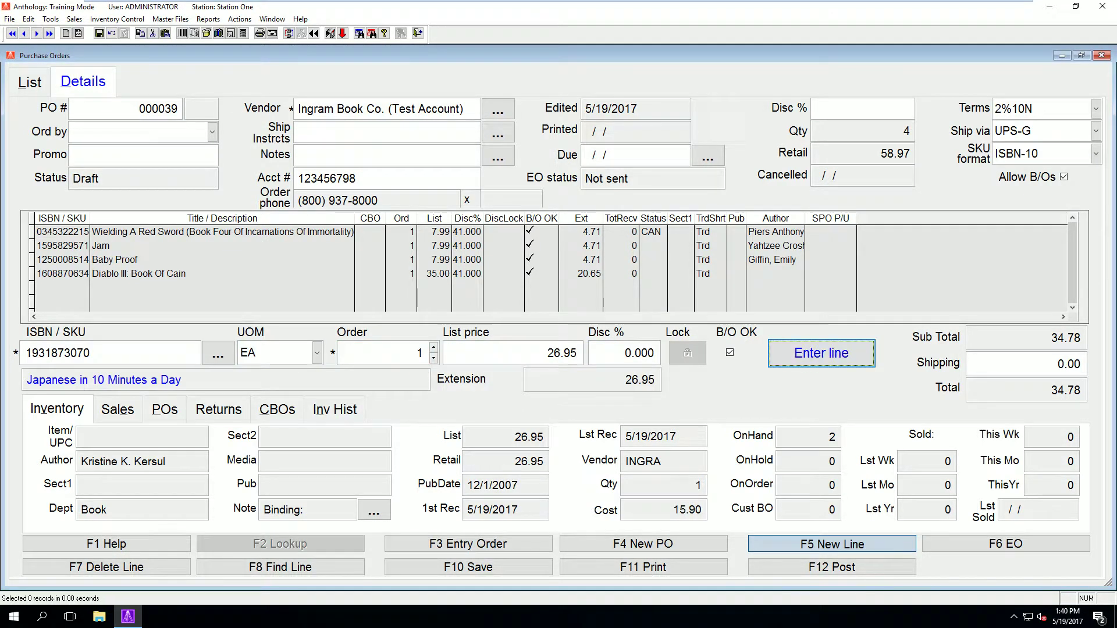
{"action": "key", "text": "Return"}
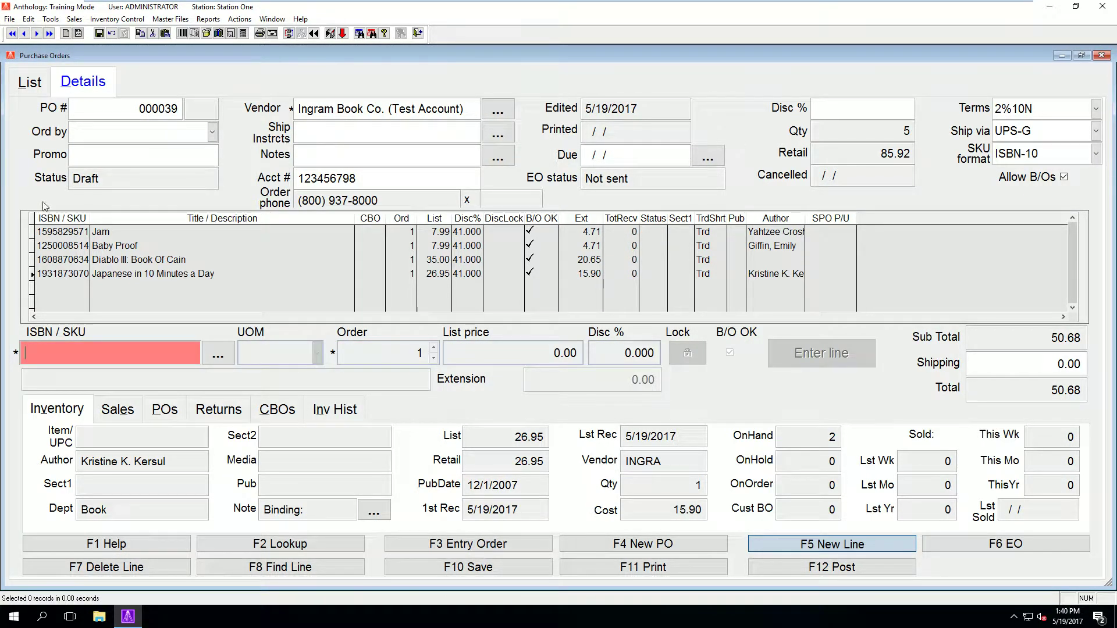
{"action": "left_click", "coordinate": [1072, 218]}
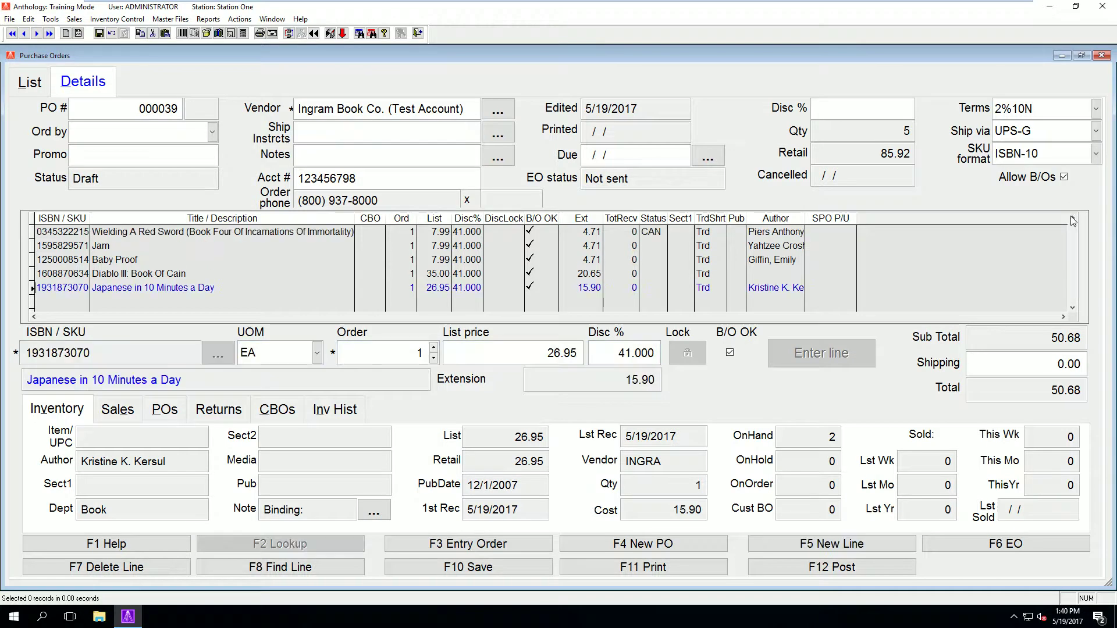
{"action": "left_click", "coordinate": [783, 570]}
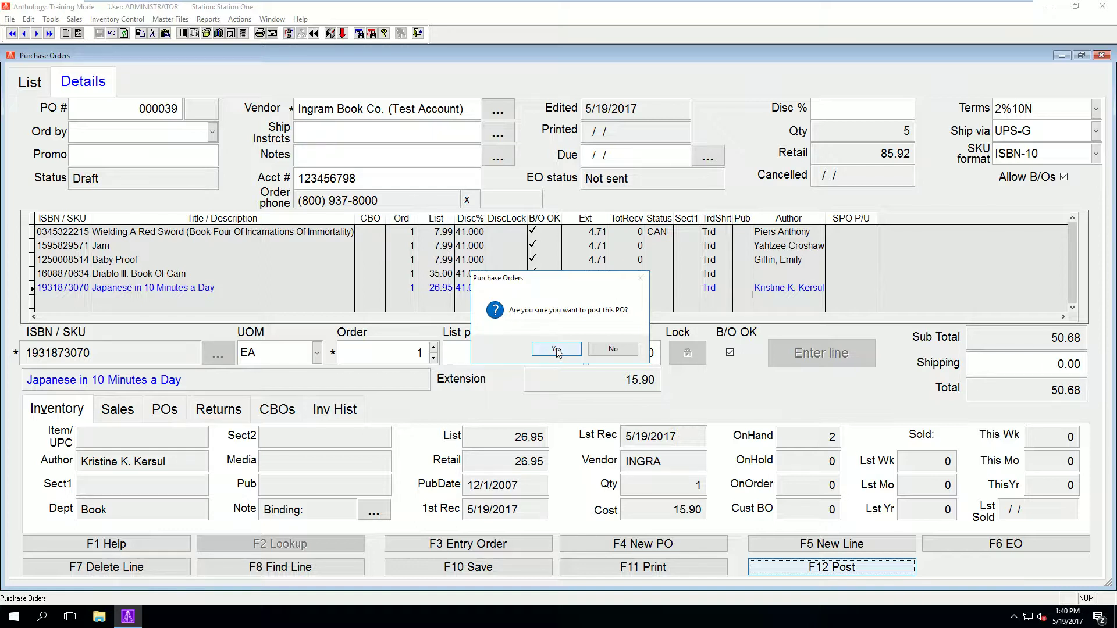
- Confirm posting PO 000039 and decline printing it
{"action": "left_click", "coordinate": [556, 349]}
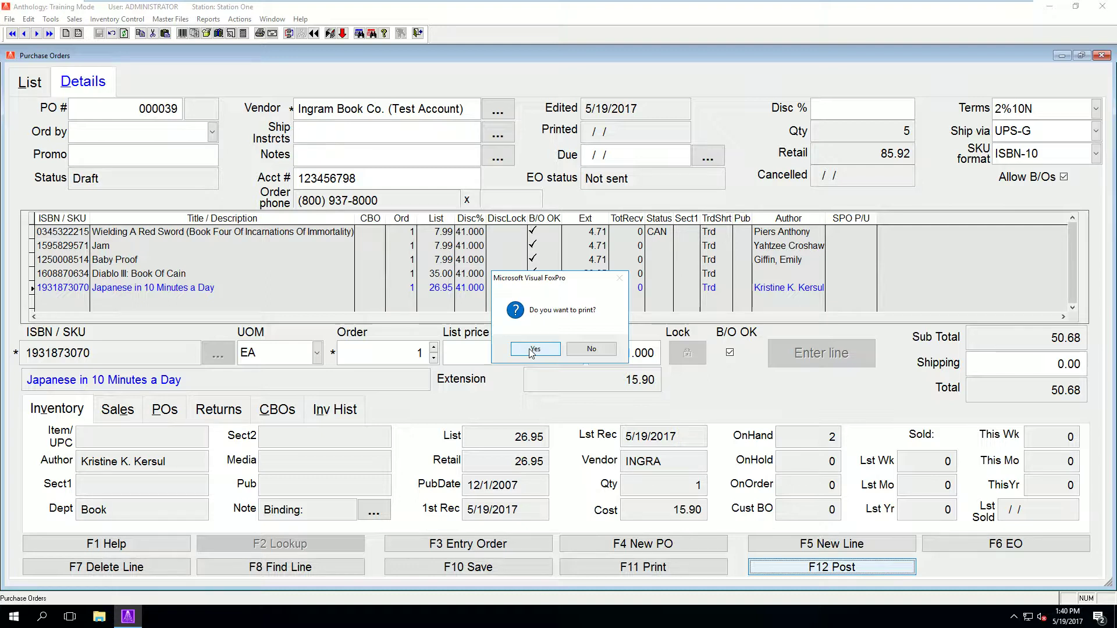
{"action": "left_click", "coordinate": [589, 350]}
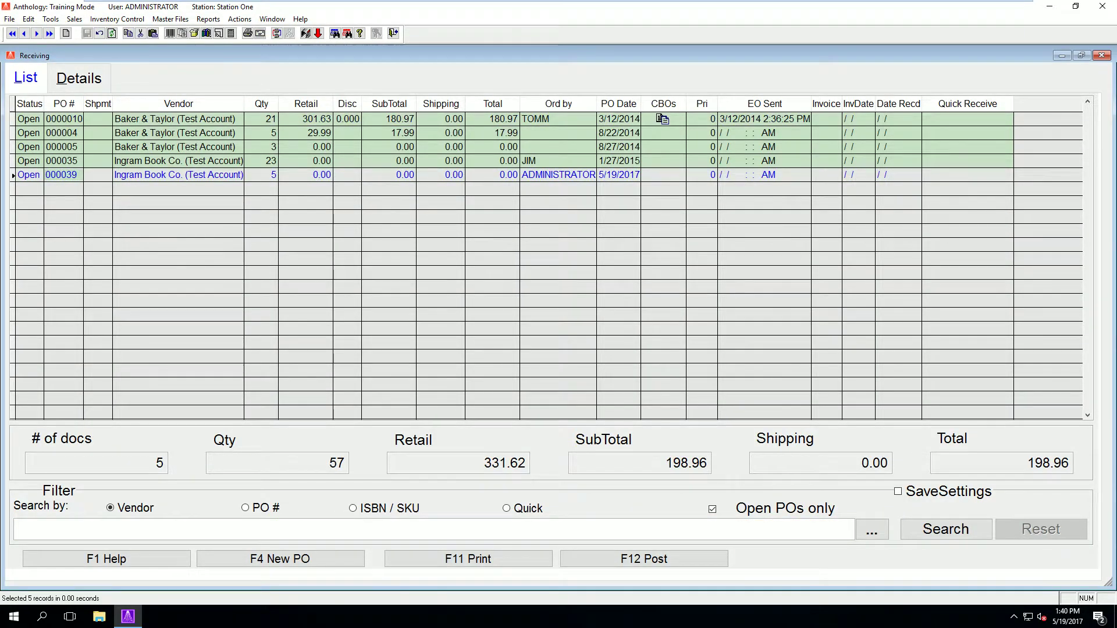
- Open PO 000039 from the Receiving List to see its five Ingram line items
{"action": "left_click_drag", "start_coordinate": [46, 174], "coordinate": [81, 175]}
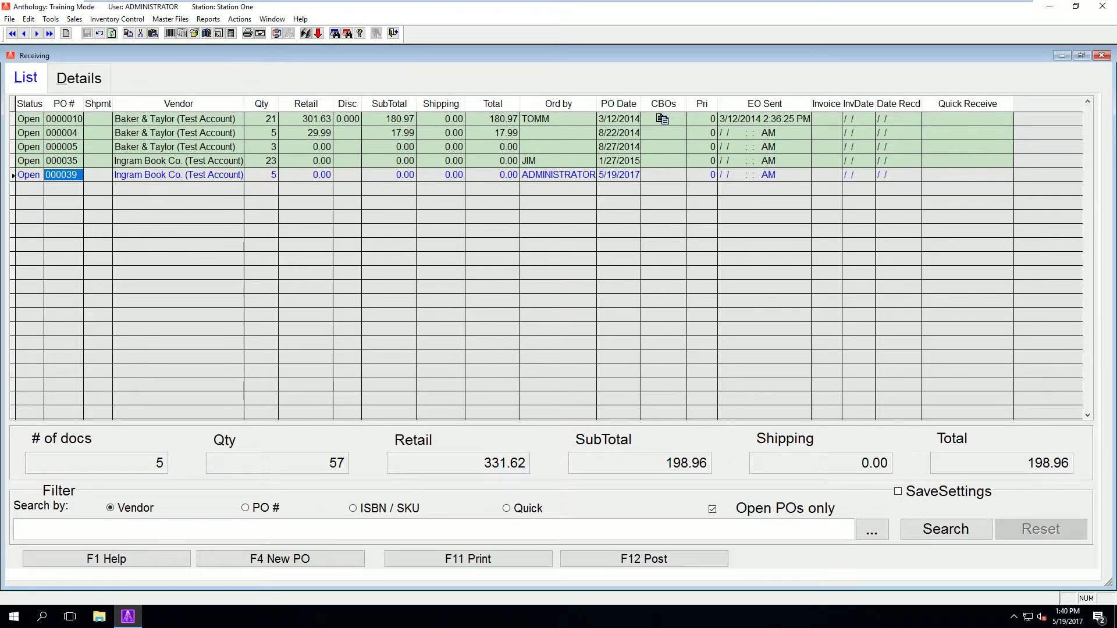
{"action": "double_click", "coordinate": [92, 175]}
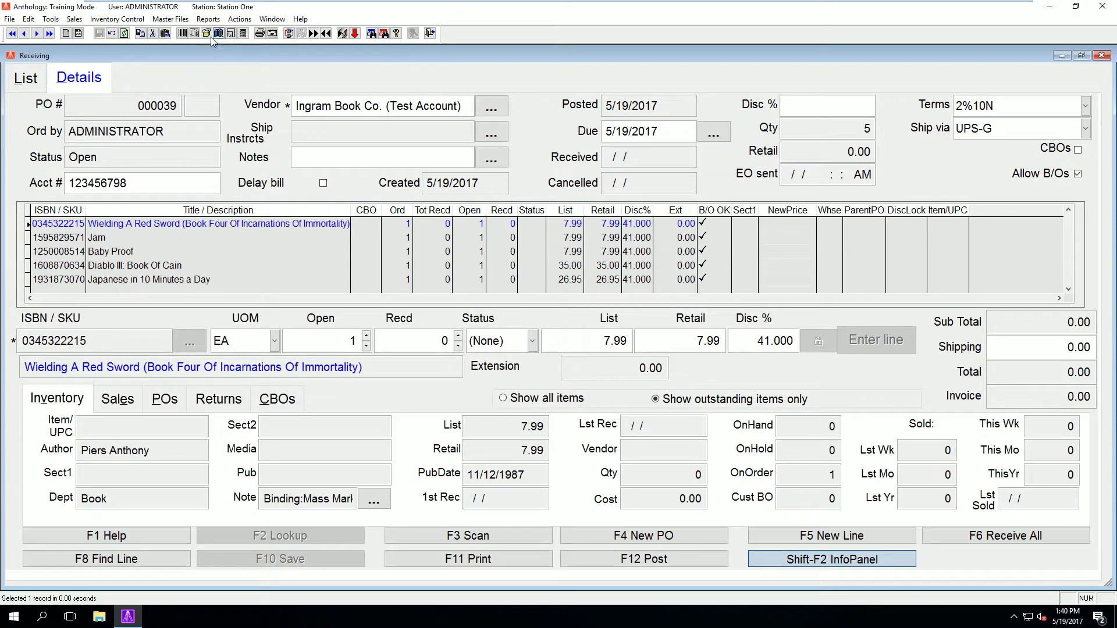
{"action": "left_click", "coordinate": [239, 19]}
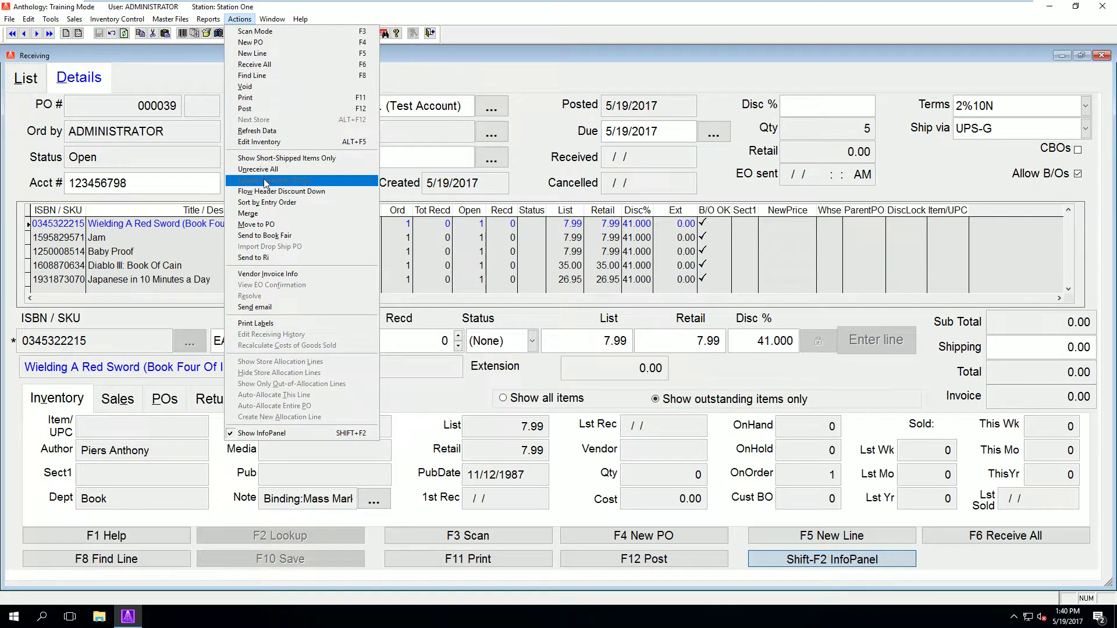
- Enter the vendor invoice number, total 45.95 and today's date, saving despite the subtotal mismatch
{"action": "left_click", "coordinate": [268, 274]}
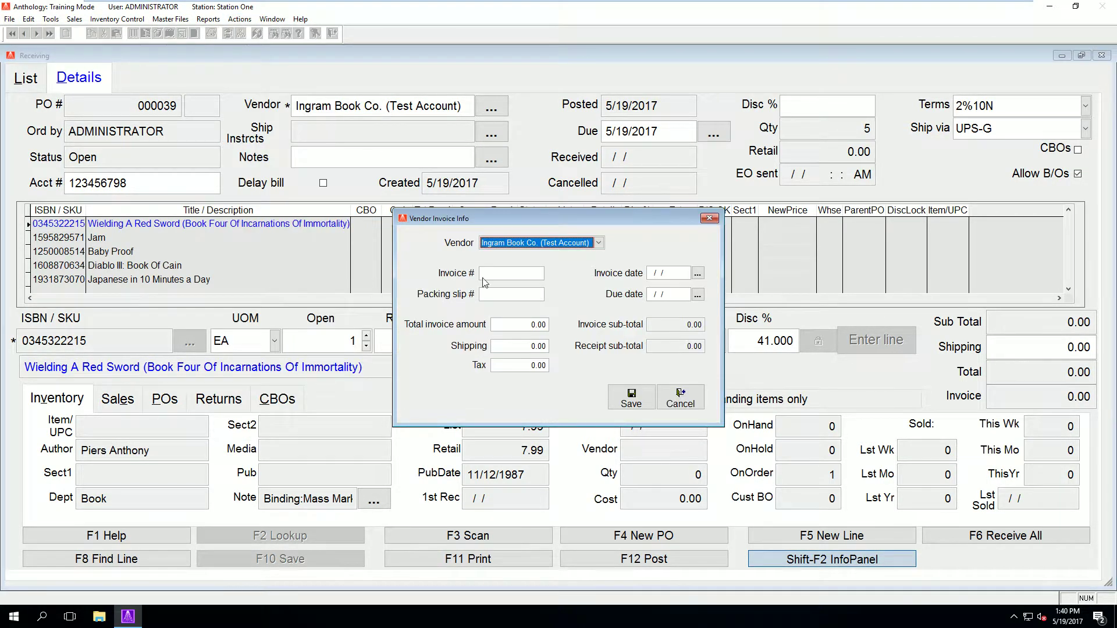
{"action": "left_click", "coordinate": [514, 273]}
{"action": "type", "text": "123"}
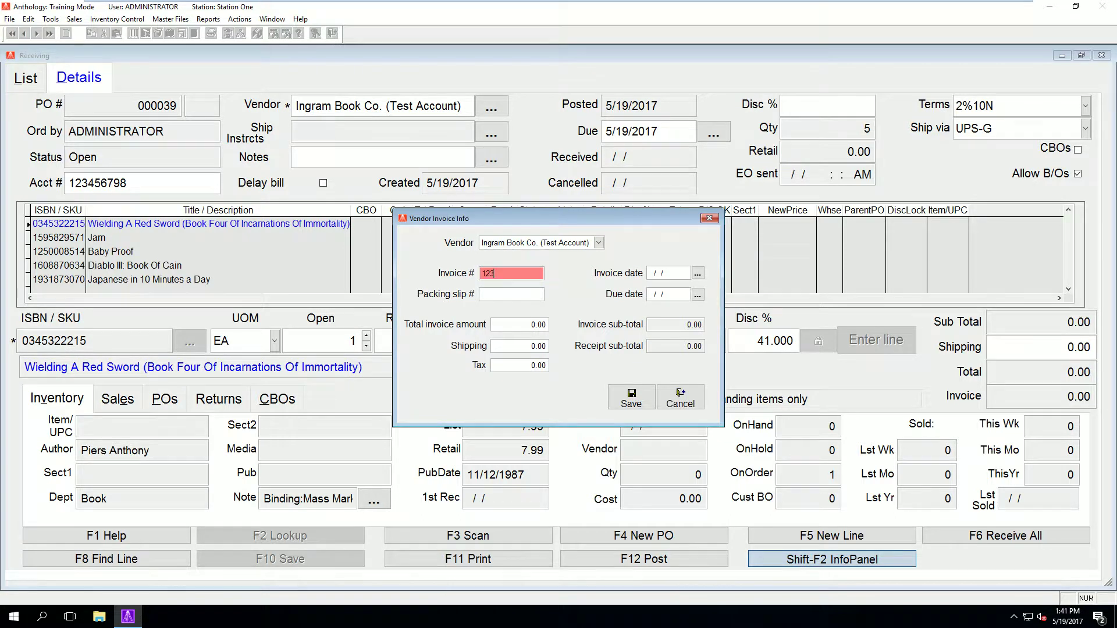
{"action": "type", "text": "456"}
{"action": "key", "text": "Tab"}
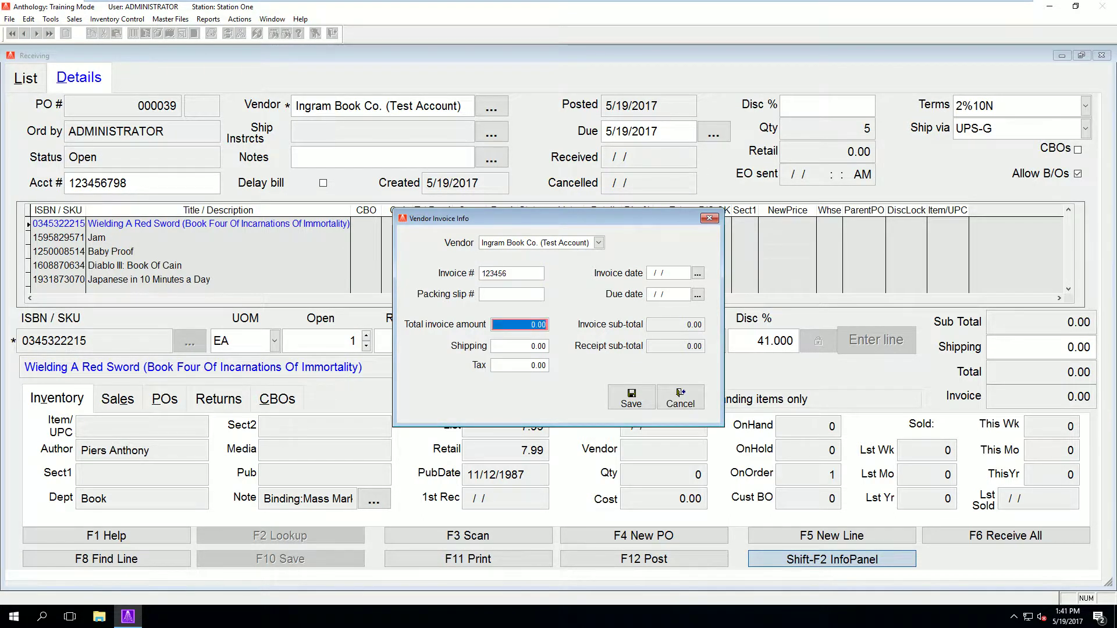
{"action": "type", "text": "45.95"}
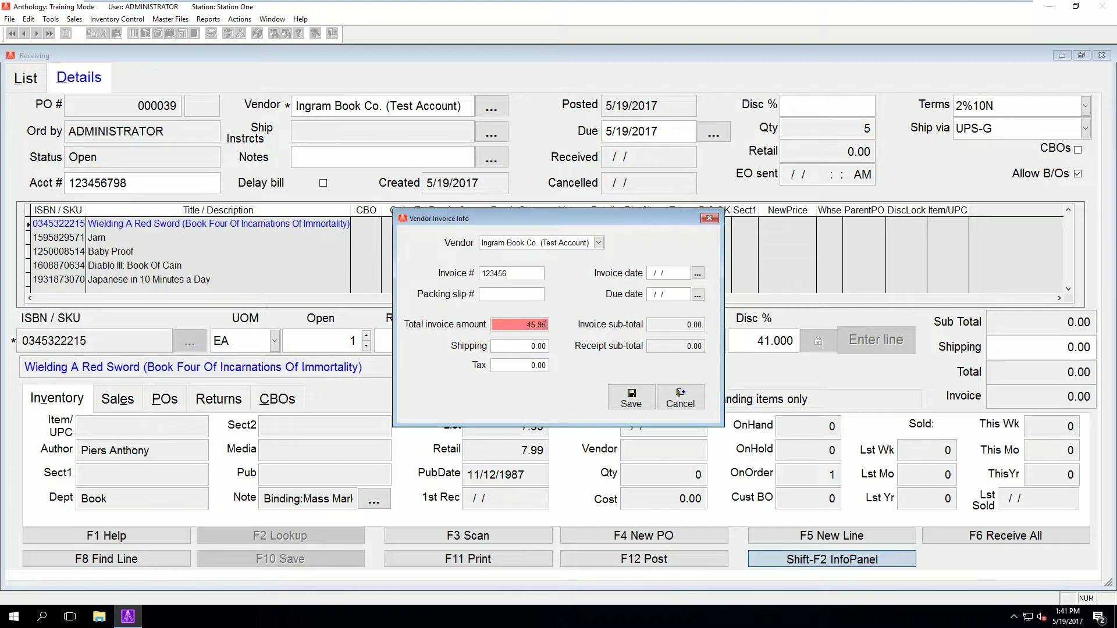
{"action": "left_click", "coordinate": [697, 273]}
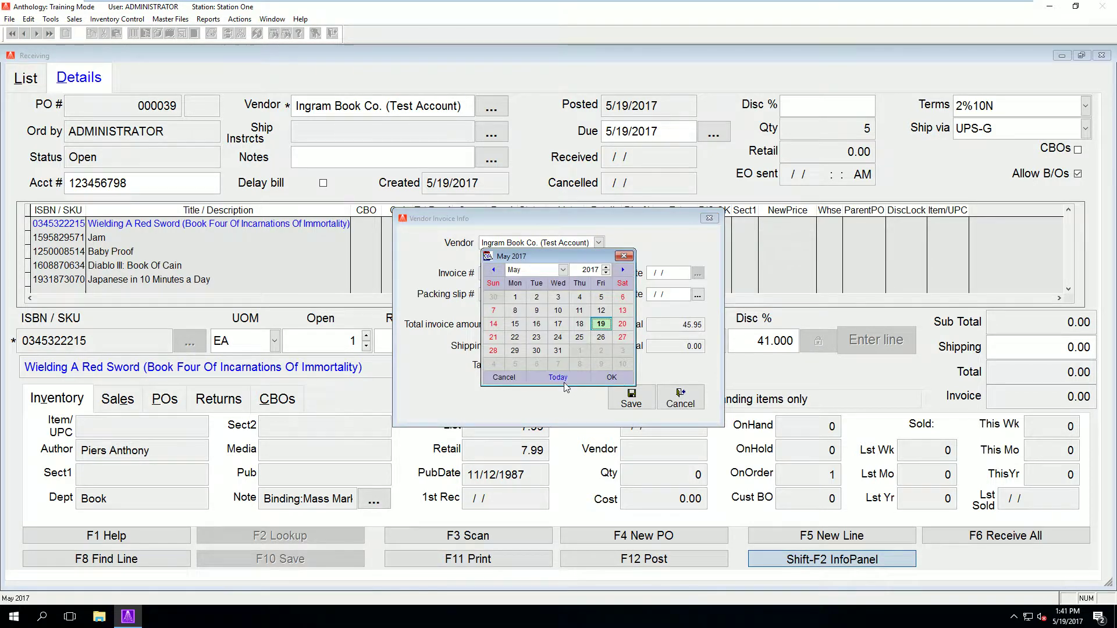
{"action": "left_click", "coordinate": [605, 377]}
{"action": "left_click", "coordinate": [632, 399]}
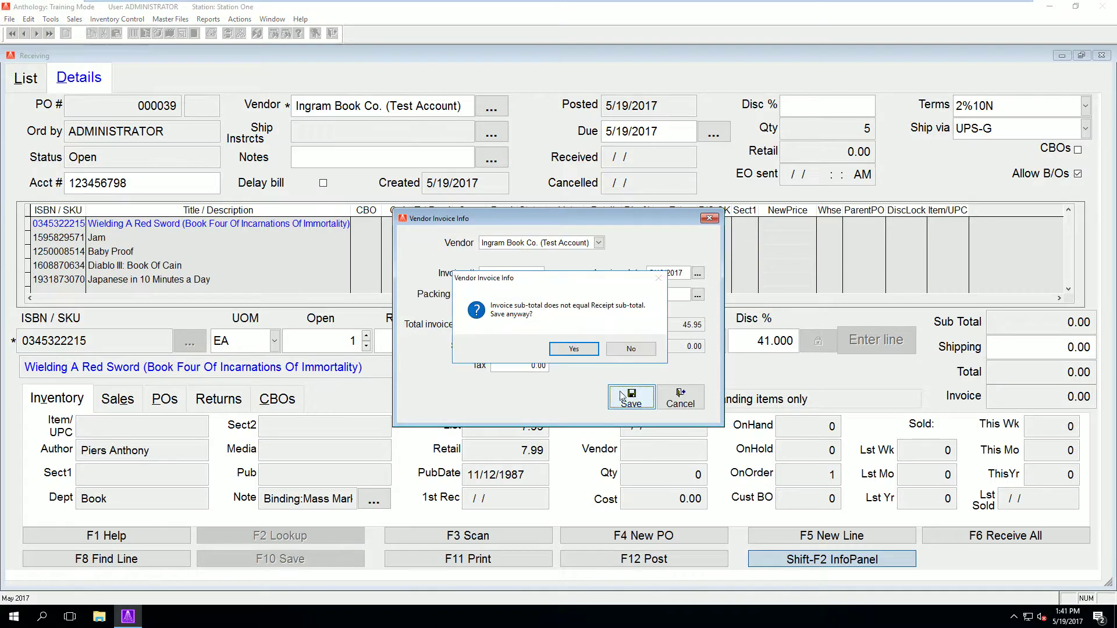
{"action": "left_click", "coordinate": [574, 350]}
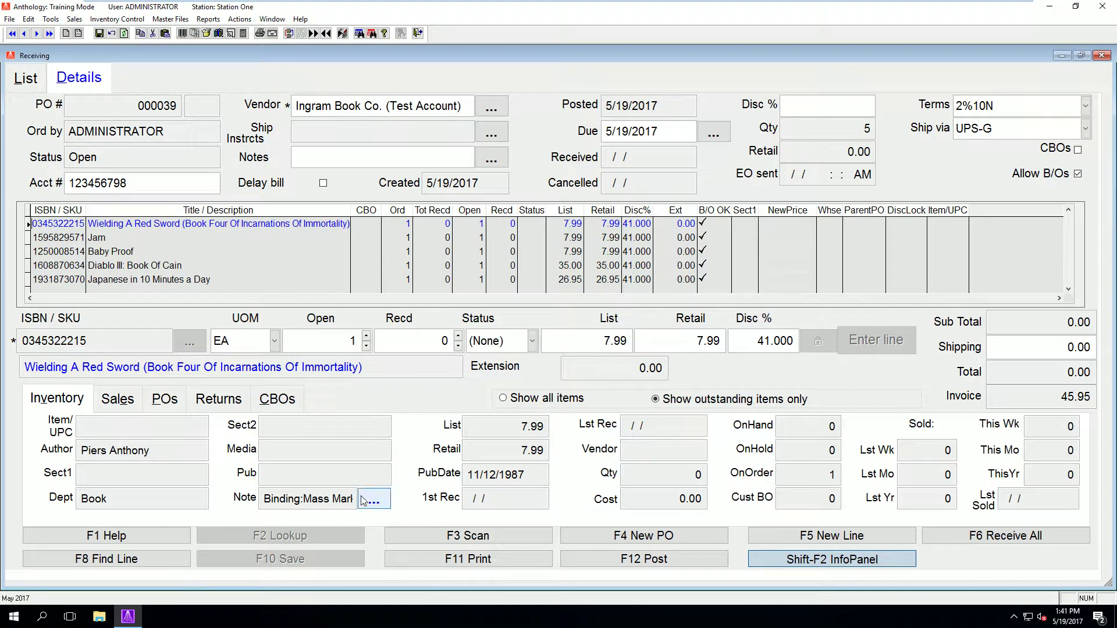
- Scan in one copy each of Jam, Baby Proof, Diablo III: Book Of Cain and Japanese in 10 Minutes a Day
{"action": "left_click", "coordinate": [479, 536]}
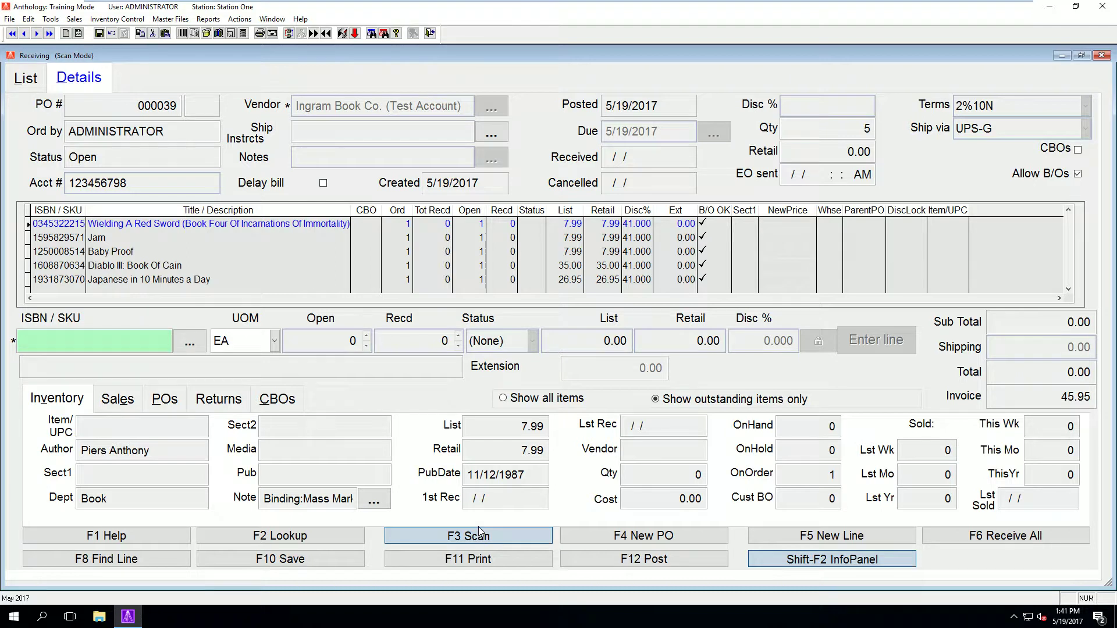
{"action": "type", "text": "9781595829573"}
{"action": "key", "text": "Return"}
{"action": "type", "text": "9781250008510"}
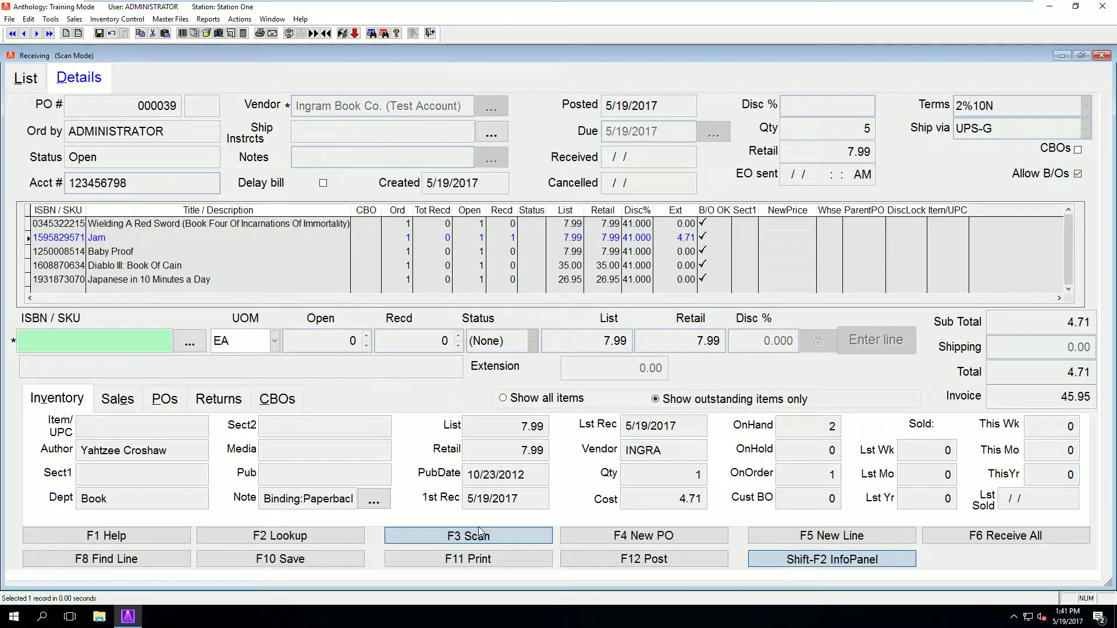
{"action": "key", "text": "Return"}
{"action": "type", "text": "9781608870639"}
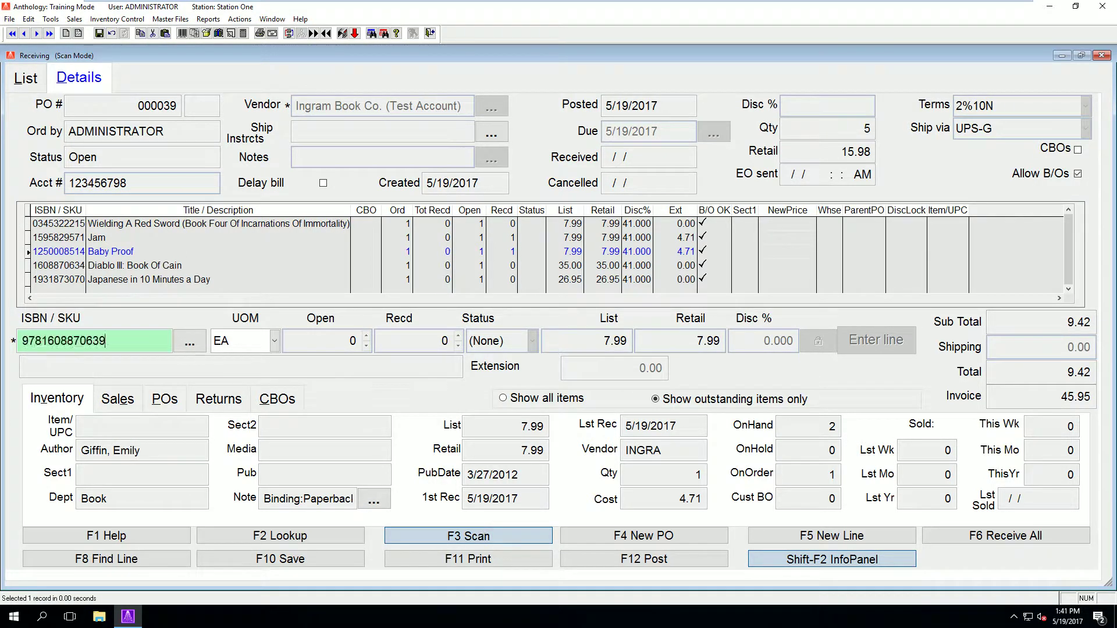
{"action": "key", "text": "Return"}
{"action": "type", "text": "9781931873079"}
{"action": "key", "text": "Return"}
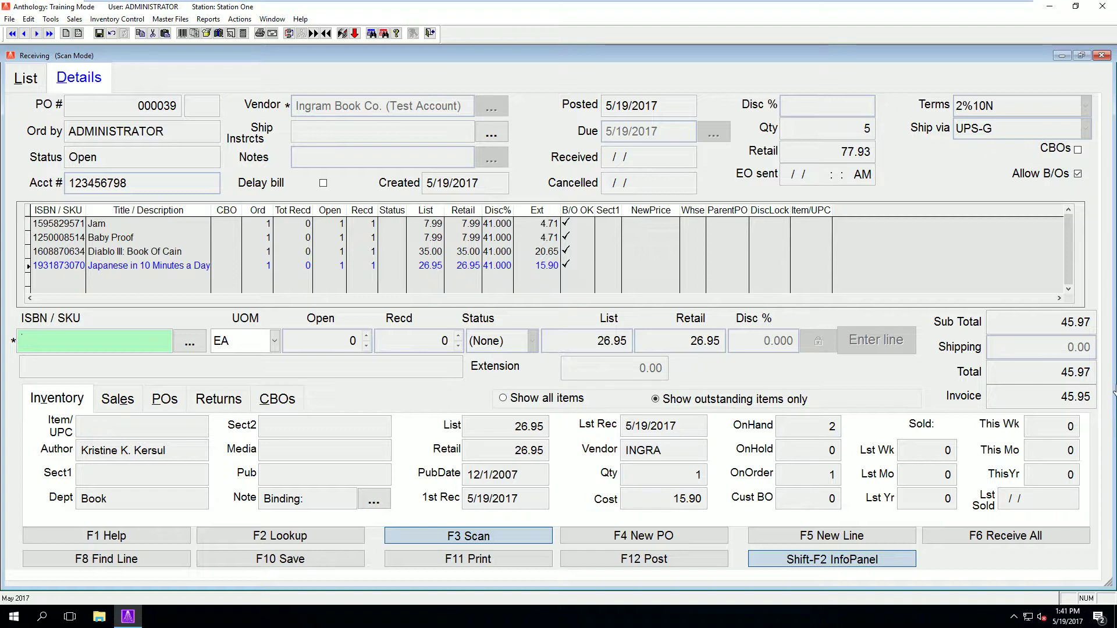
{"action": "left_click", "coordinate": [654, 553]}
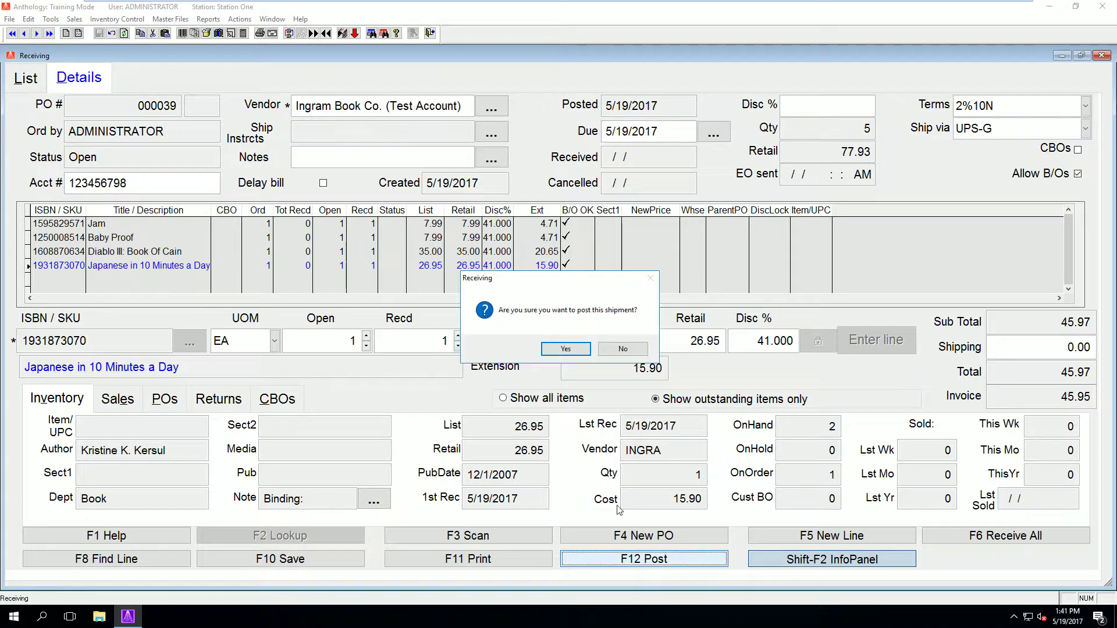
- Post the shipment without printing, then list all POs and view PO 000039's shipment 1
{"action": "left_click", "coordinate": [568, 351]}
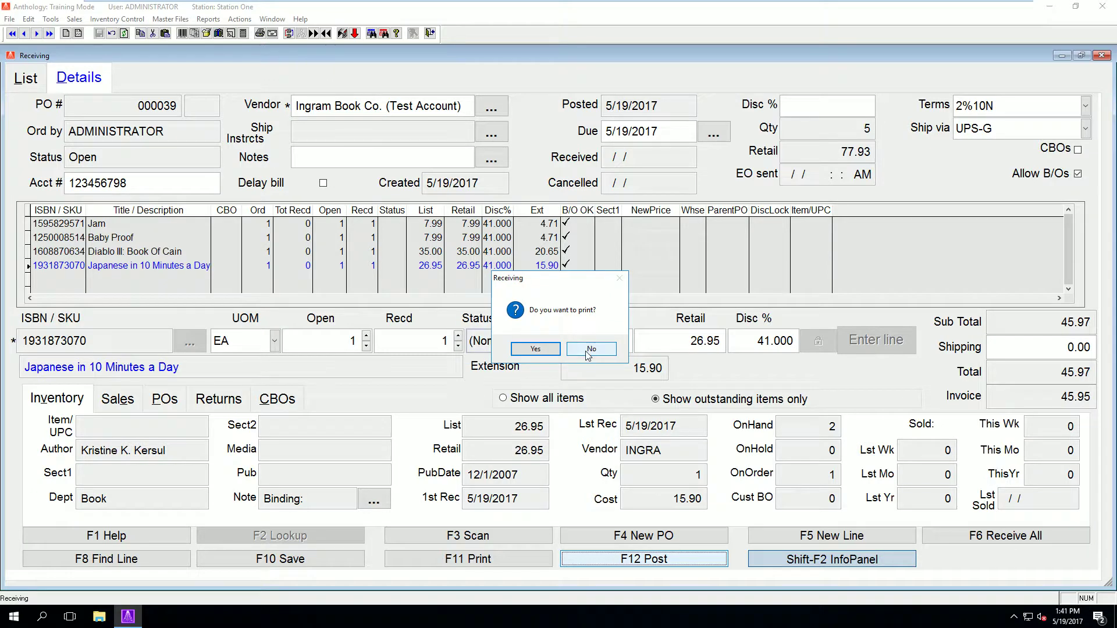
{"action": "left_click", "coordinate": [588, 351]}
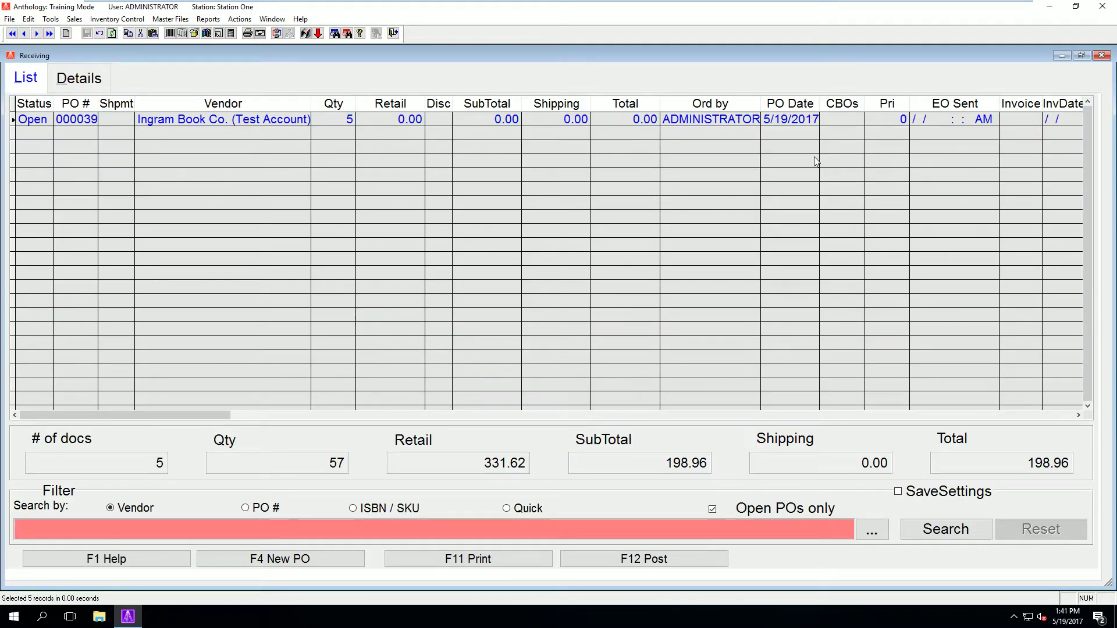
{"action": "left_click", "coordinate": [713, 510]}
{"action": "left_click", "coordinate": [945, 529]}
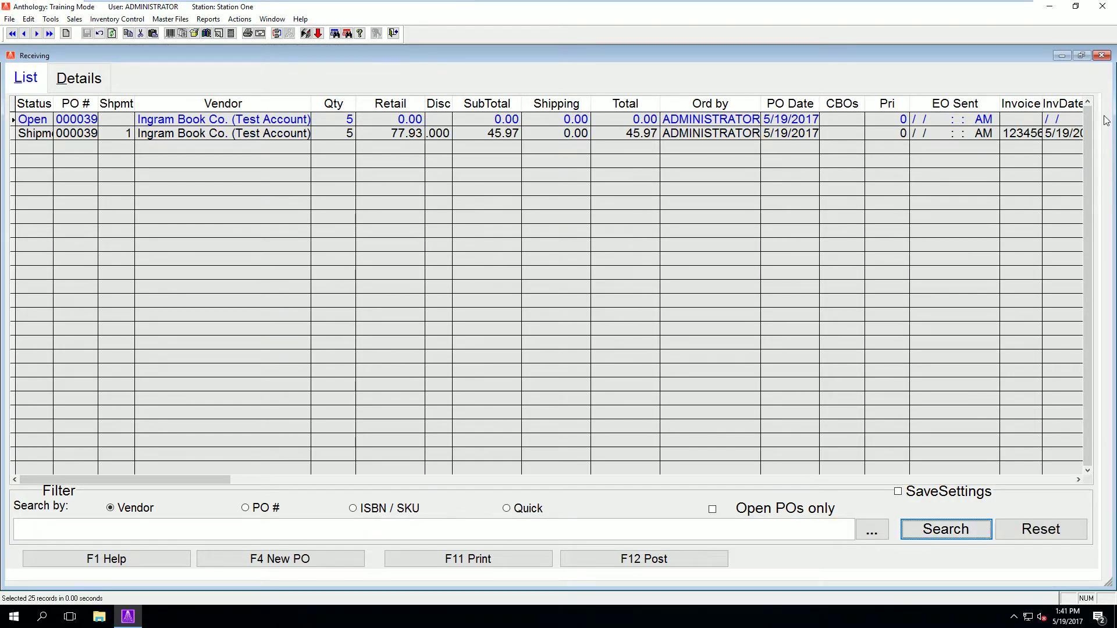
{"action": "left_click", "coordinate": [1088, 102]}
{"action": "left_click", "coordinate": [1088, 102]}
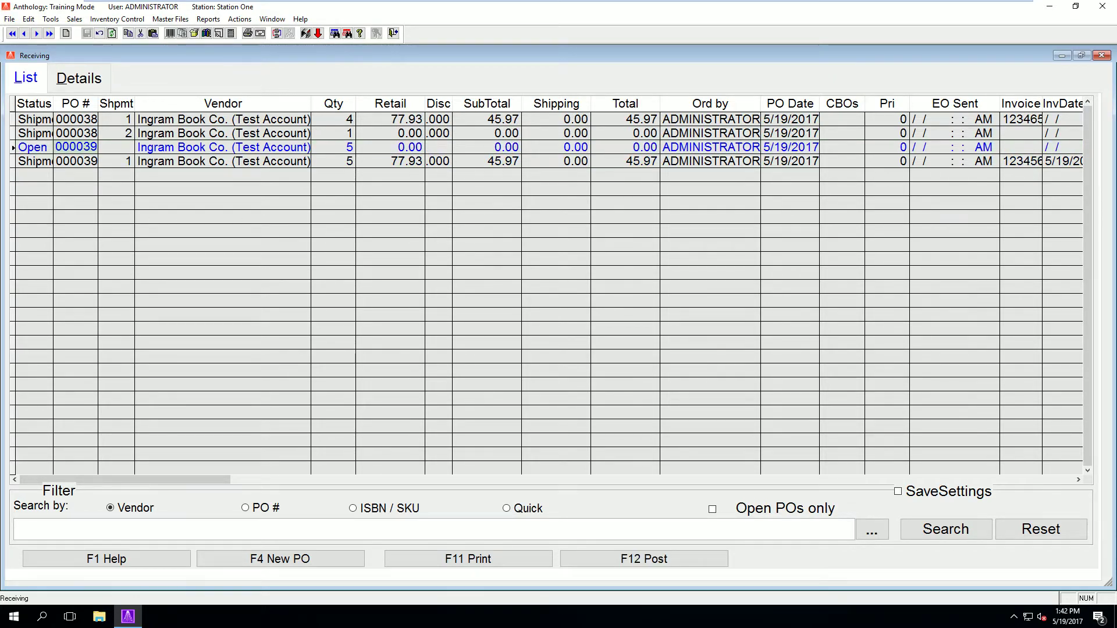
{"action": "key", "text": "Return"}
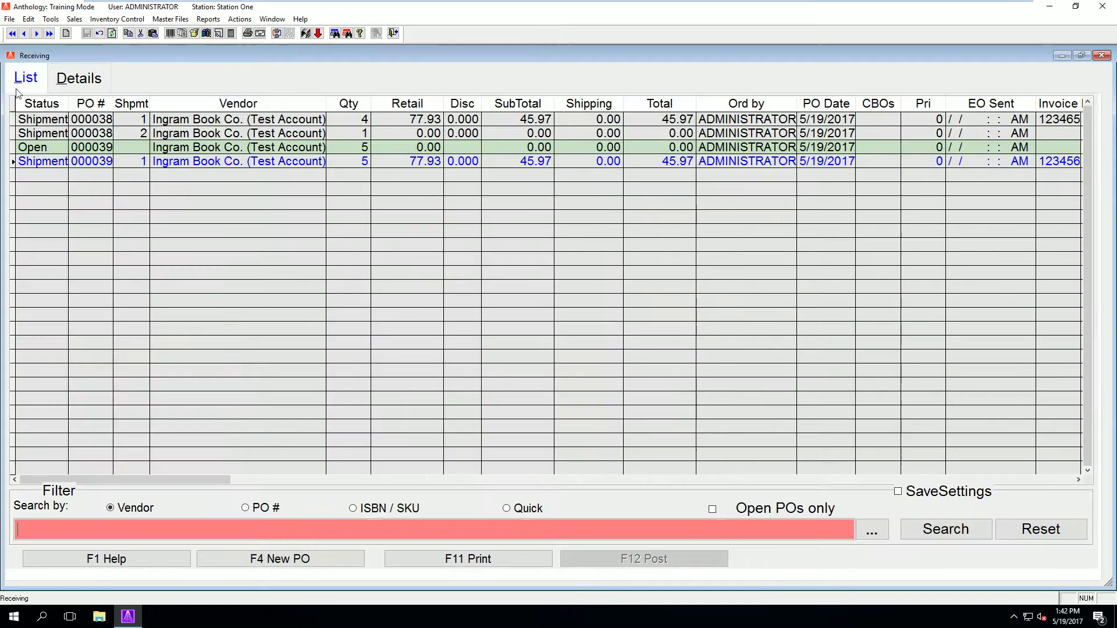
{"action": "left_click", "coordinate": [19, 84]}
- Open the still-open PO 000039 and filter it to its outstanding item, Wielding A Red Sword
{"action": "double_click", "coordinate": [131, 147]}
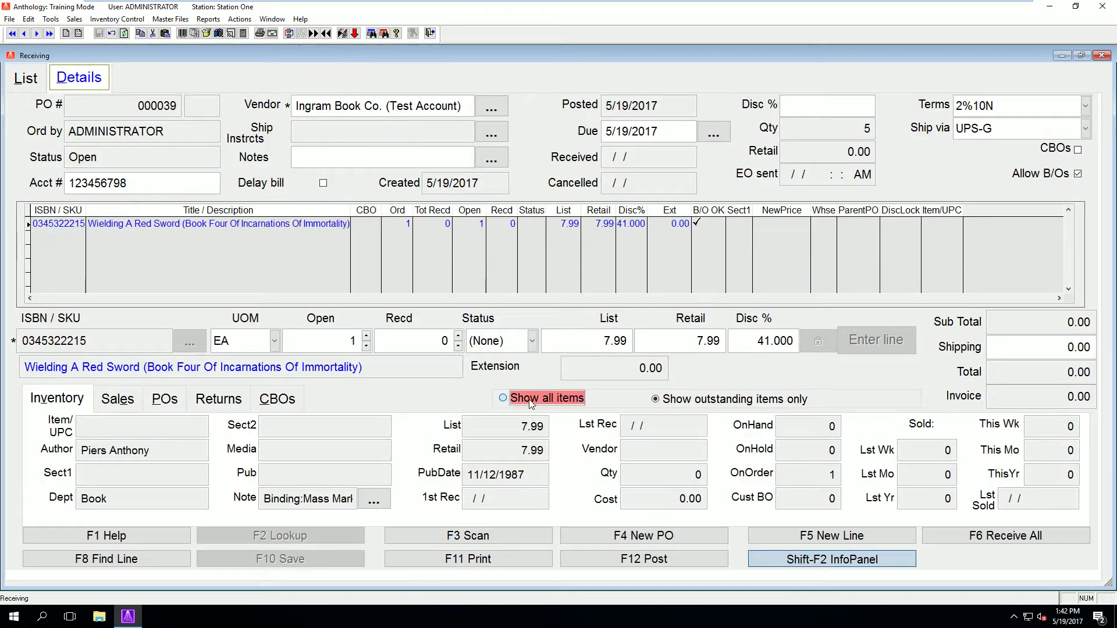
{"action": "left_click", "coordinate": [749, 408]}
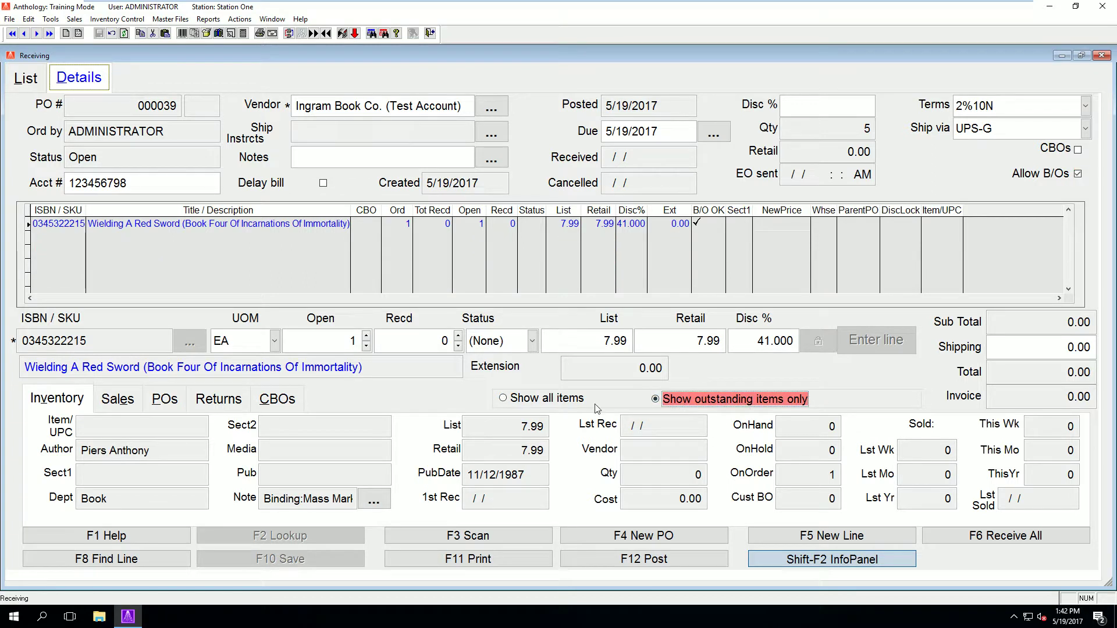
{"action": "left_click", "coordinate": [517, 401]}
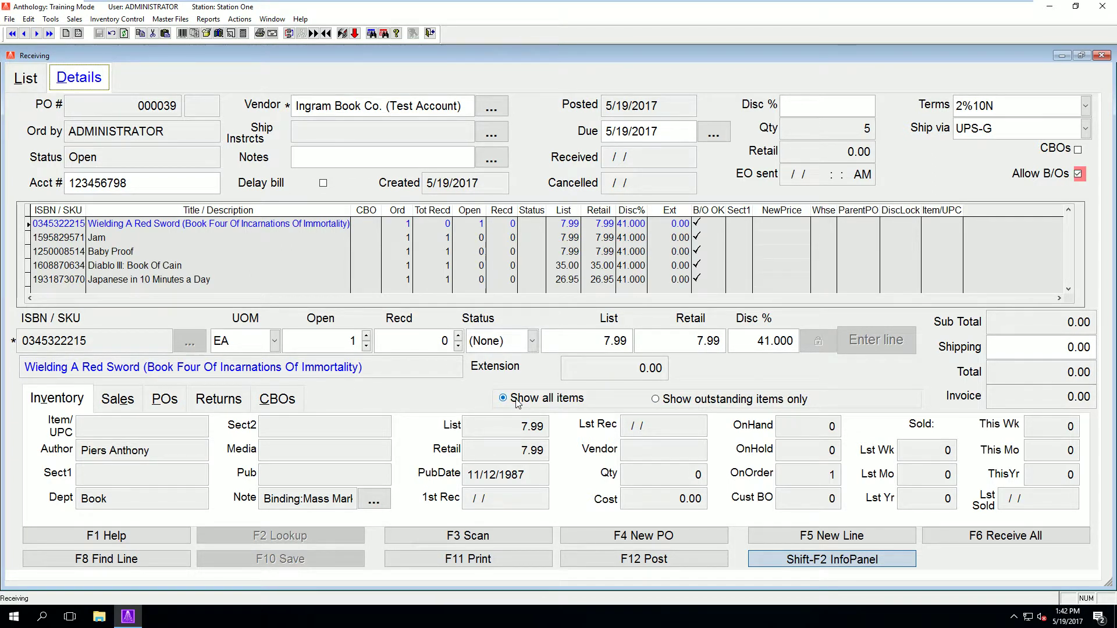
{"action": "left_click", "coordinate": [657, 400]}
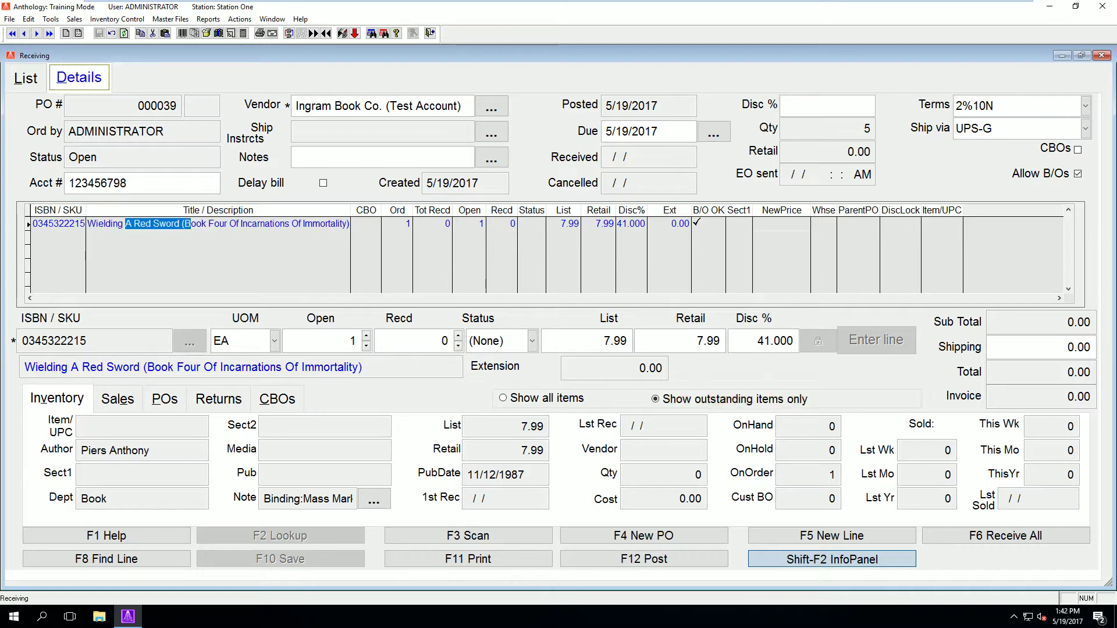
- Set the Wielding A Red Sword line's status to CAN and save the PO
{"action": "left_click", "coordinate": [533, 344]}
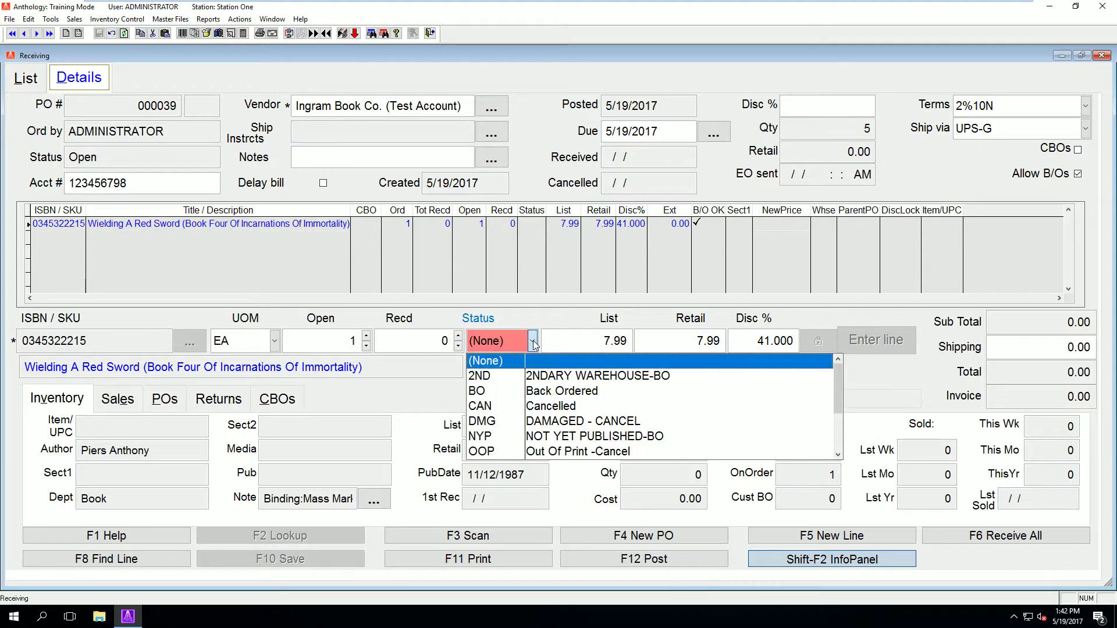
{"action": "left_click", "coordinate": [489, 406]}
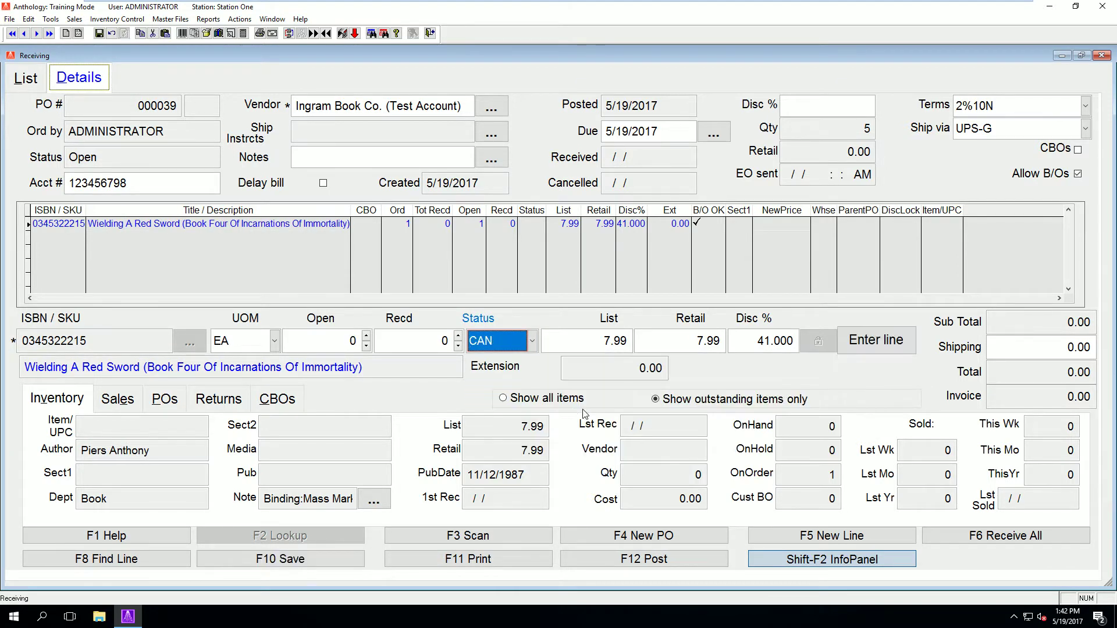
{"action": "left_click", "coordinate": [873, 343]}
{"action": "left_click", "coordinate": [317, 560]}
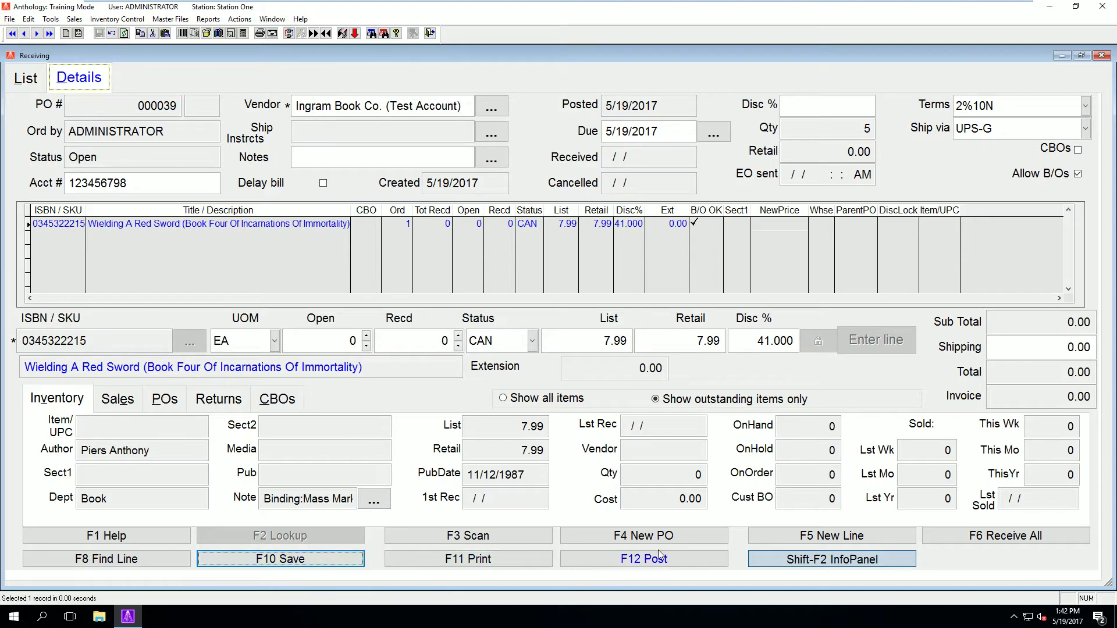
- Post PO 000039, confirming both prompts, so it shows Complete with subtotal 45.97
{"action": "left_click", "coordinate": [650, 561]}
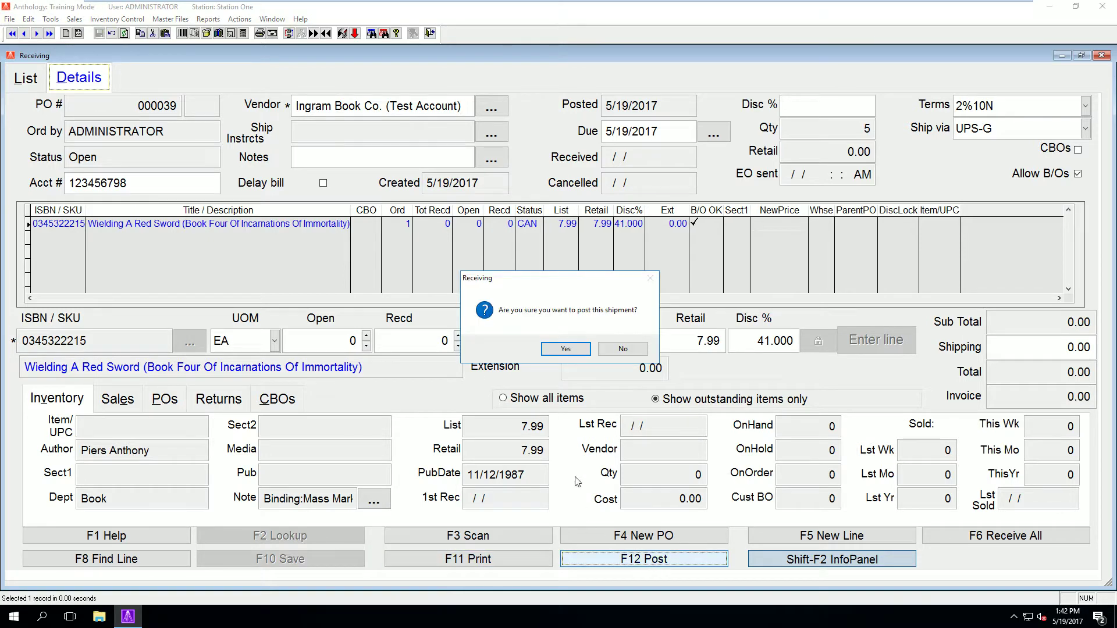
{"action": "left_click", "coordinate": [565, 348]}
{"action": "left_click", "coordinate": [592, 349]}
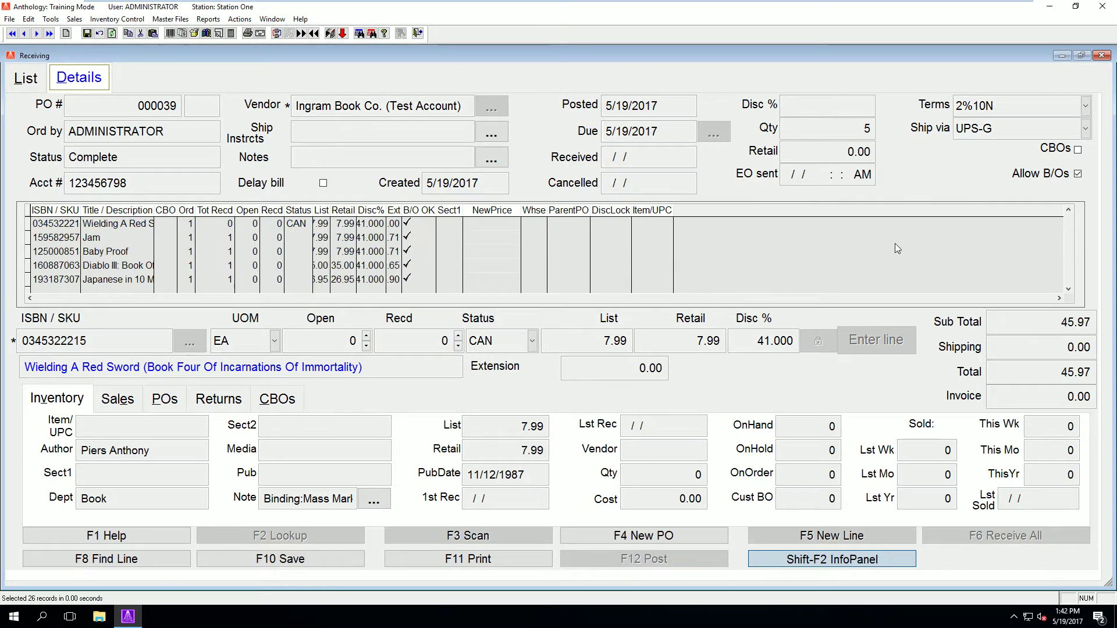